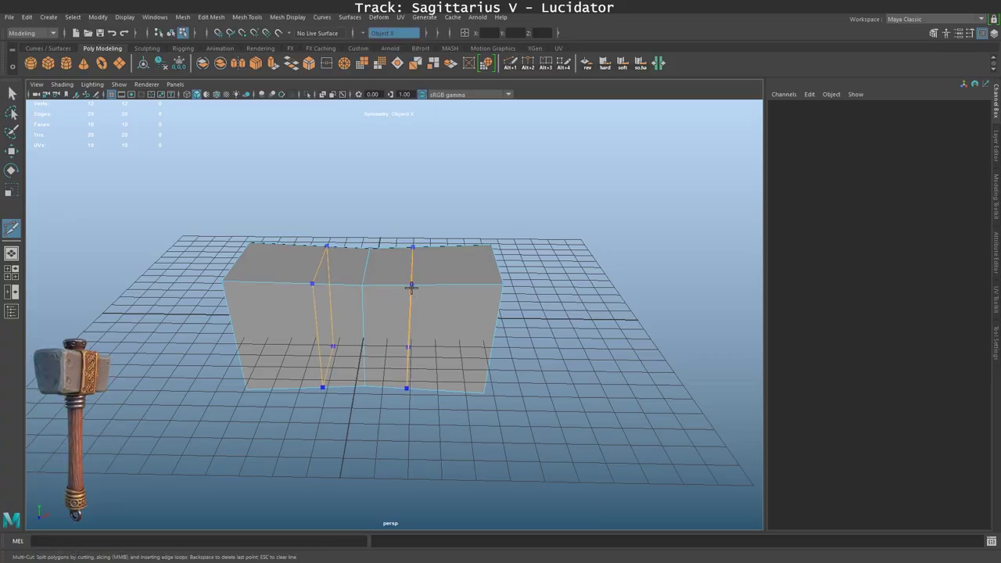
Cut an edge loop across the box, then select and slightly enlarge its middle section.
left_click(346, 239)
left_click_drag(346, 240, 435, 121, "alt")
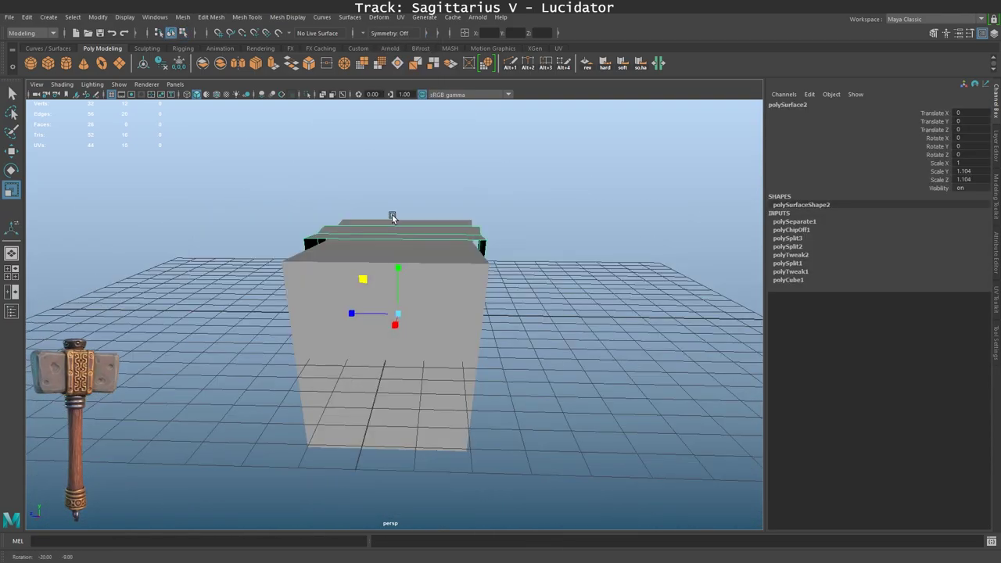
mouse_move(392, 219)
left_mouse_down("alt")
mouse_move(342, 284)
mouse_move(386, 214)
mouse_move(367, 269)
mouse_move(484, 197)
left_mouse_up("alt")
Isolate the detached piece, cap its open sides, and bevel its edges.
key("ctrl+1")
key("F10")
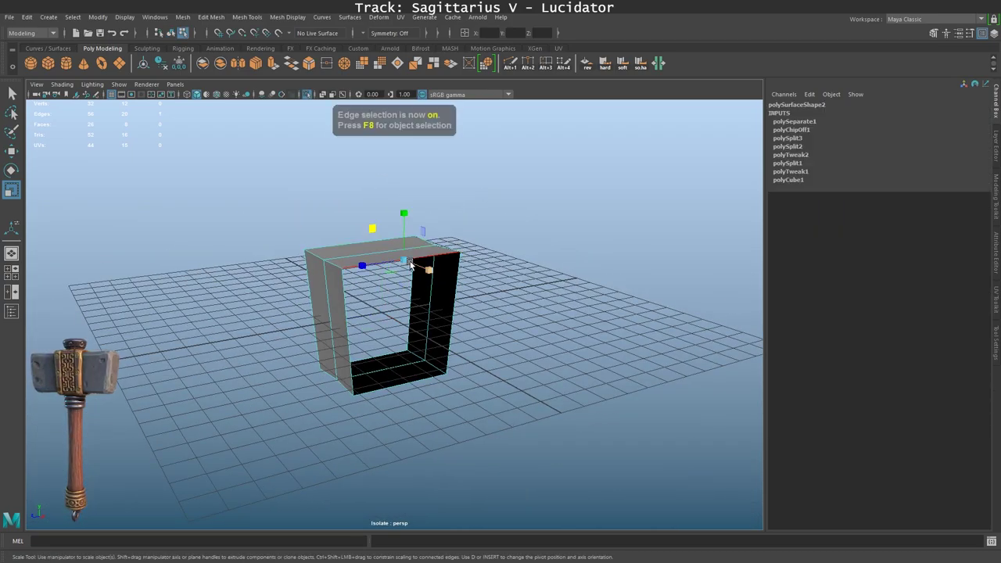
key("q")
left_click_drag(410, 266, 344, 264, "alt")
left_click_drag(484, 166, 479, 173, "alt")
key("F10")
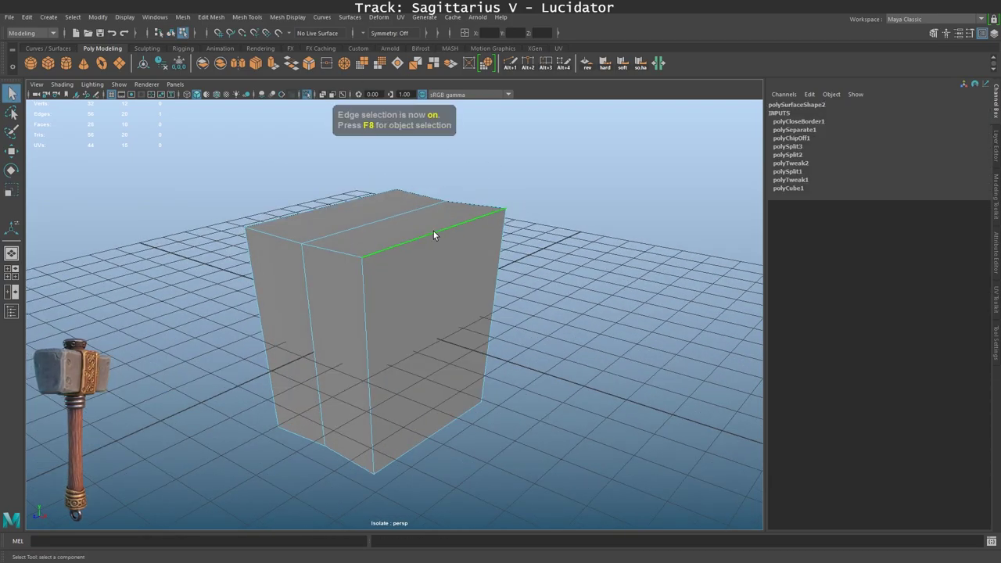
mouse_move(433, 230)
left_mouse_down("alt")
mouse_move(476, 224)
mouse_move(444, 131)
mouse_move(633, 138)
left_mouse_up("alt")
key("ctrl+b")
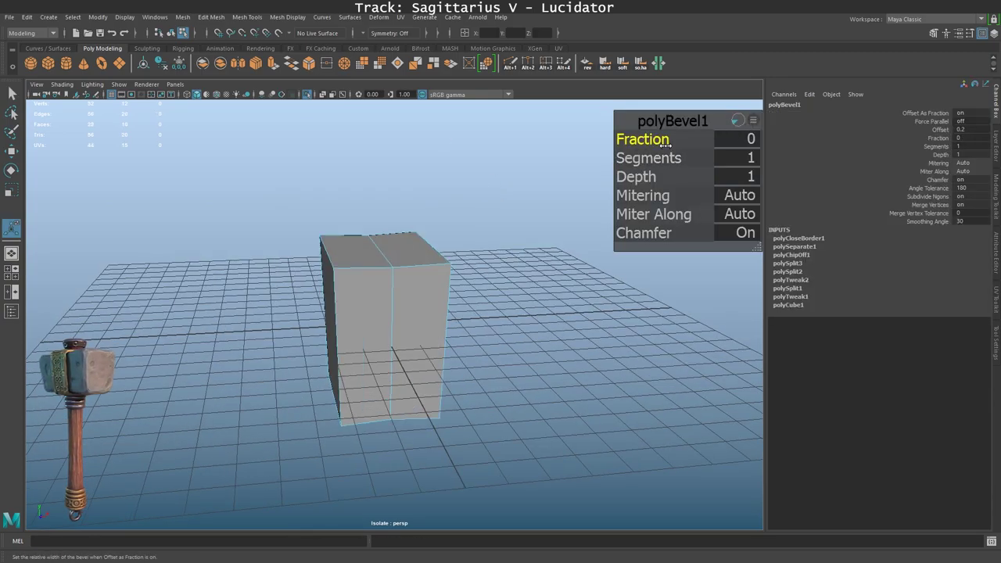
Bevel the middle block's edges, narrowing the bevel width to about 0.138.
mouse_move(608, 180)
left_mouse_down("alt")
mouse_move(549, 191)
mouse_move(409, 157)
mouse_move(540, 160)
left_mouse_up("alt")
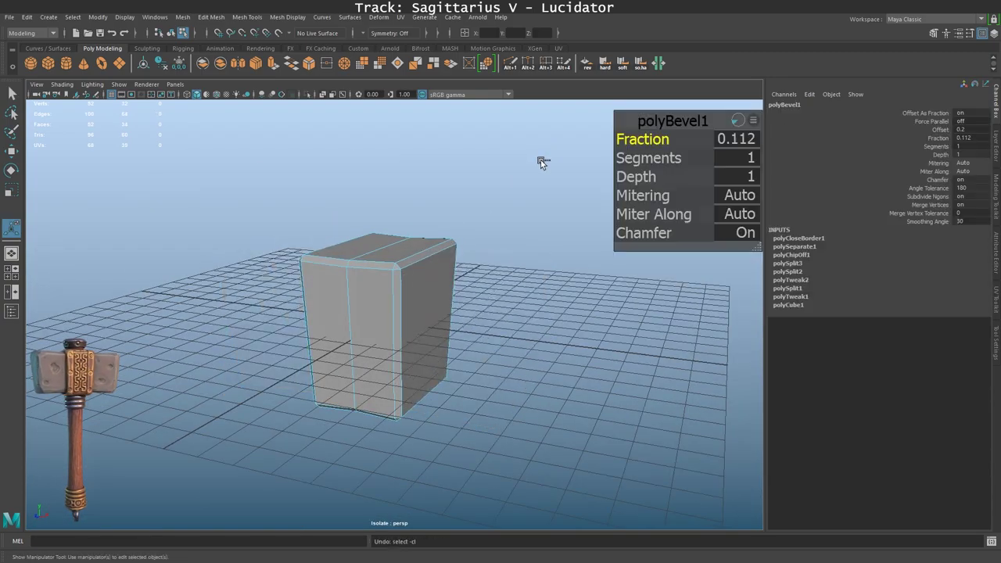
mouse_move(623, 179)
left_mouse_down("alt")
mouse_move(474, 201)
mouse_move(547, 180)
left_mouse_up("alt")
key("ctrl+b")
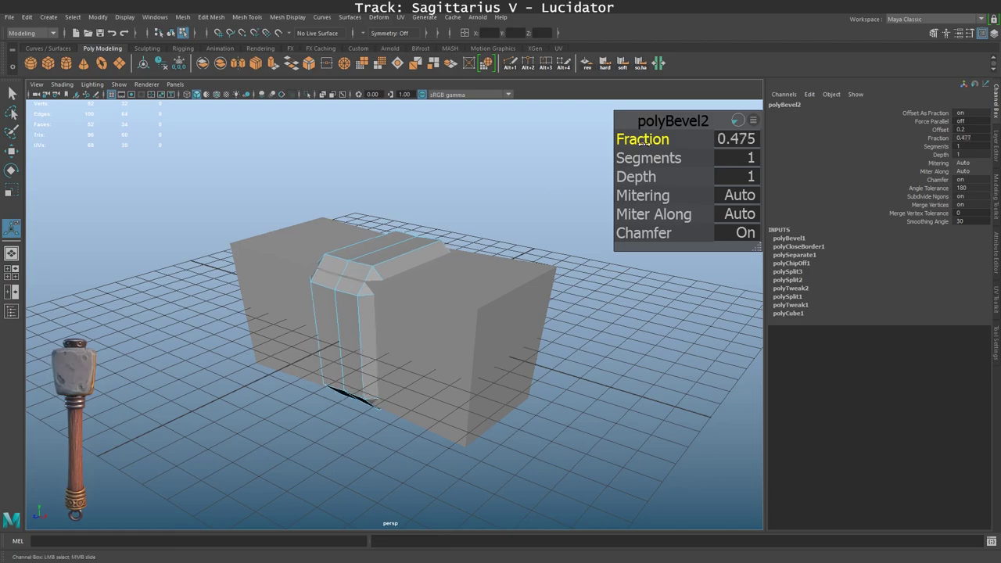
mouse_move(264, 103)
left_mouse_down("alt")
mouse_move(635, 150)
mouse_move(454, 159)
left_mouse_up("alt")
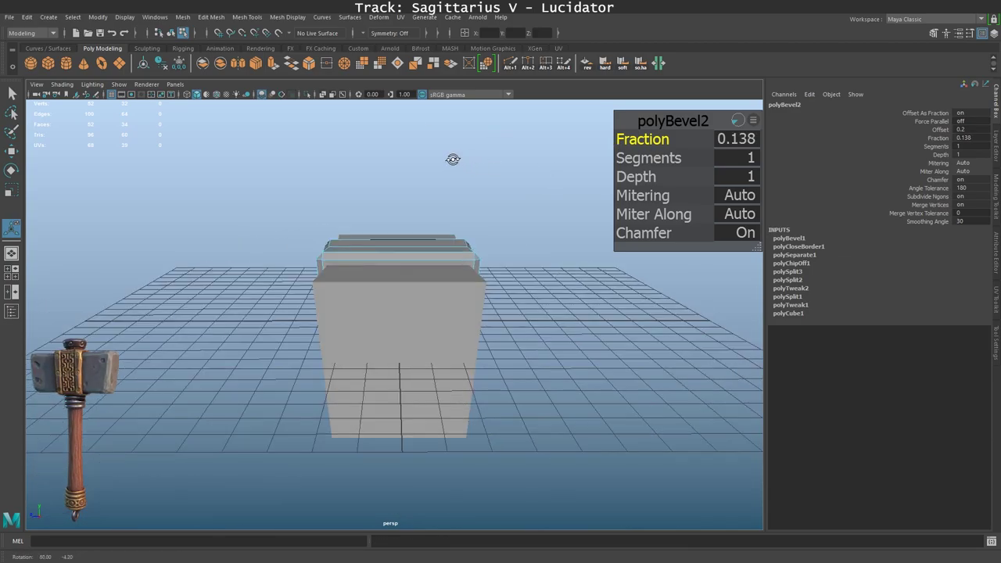
key("ctrl+z")
mouse_move(351, 198)
left_mouse_down()
mouse_move(394, 420)
mouse_move(451, 161)
mouse_move(380, 157)
mouse_move(489, 190)
mouse_move(544, 259)
mouse_move(579, 239)
mouse_move(547, 270)
mouse_move(409, 318)
mouse_move(494, 340)
mouse_move(525, 297)
mouse_move(602, 236)
mouse_move(408, 264)
mouse_move(456, 367)
mouse_move(525, 357)
mouse_move(527, 348)
mouse_move(446, 276)
left_mouse_up()
key("ctrl+b")
key("ctrl+z")
key("ctrl+b")
scroll(399, 169, "down", 5)
Isolate an end block and start moving its corner vertices.
key("q")
key("F10")
key("ctrl+1")
key("F9")
key("w")
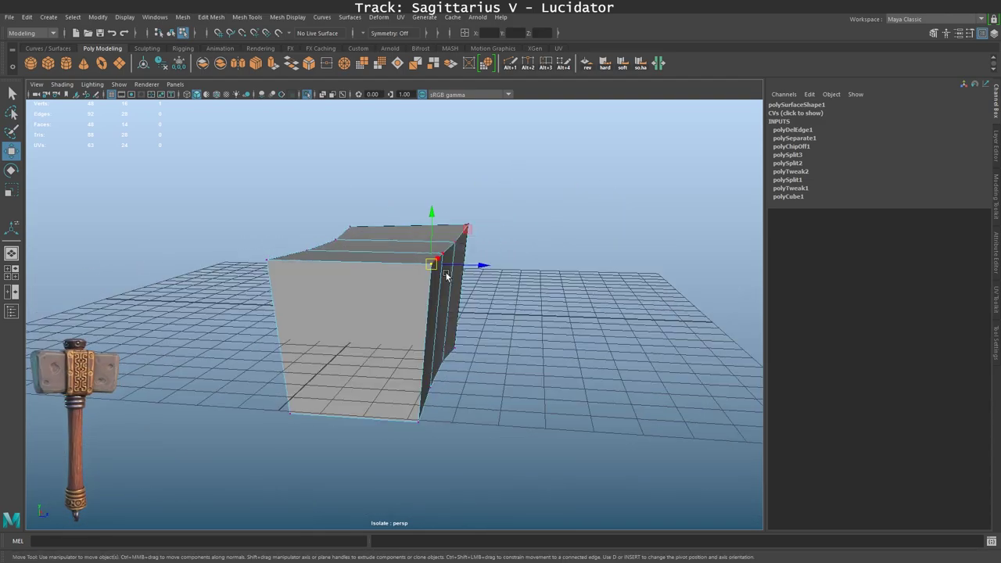
Pull the end block's corner vertices down to taper it.
mouse_move(270, 262)
left_mouse_down("alt")
mouse_move(326, 319)
mouse_move(370, 398)
left_mouse_up("alt")
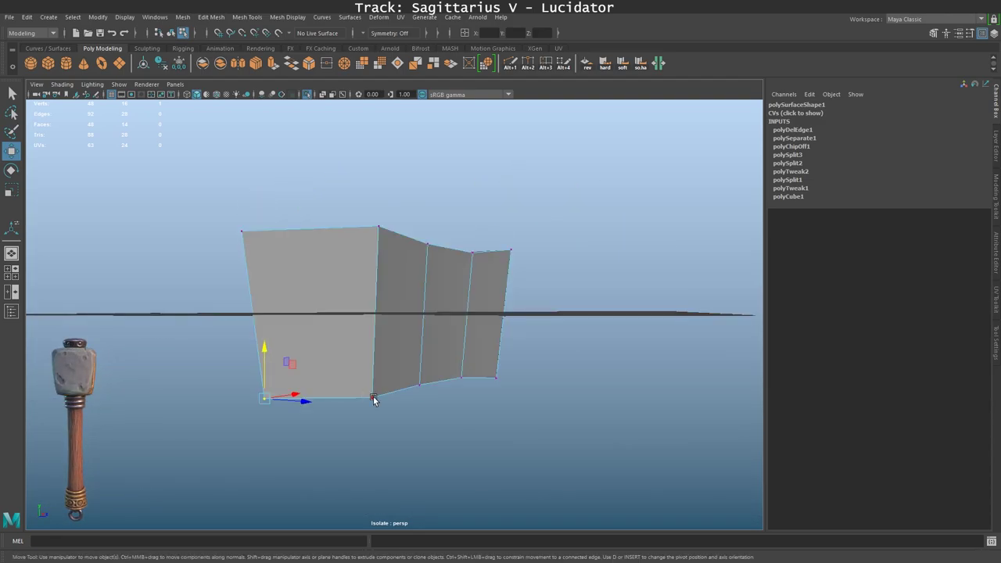
left_click(577, 344)
mouse_move(577, 345)
left_mouse_down("alt")
mouse_move(402, 313)
mouse_move(601, 268)
mouse_move(420, 284)
mouse_move(579, 376)
left_mouse_up("alt")
left_click(579, 376)
Bevel all the end block's edges with a width of about 0.12.
right_click_drag(578, 376, 366, 305, "ctrl")
left_click_drag(366, 306, 357, 82, "alt")
key("ctrl+b")
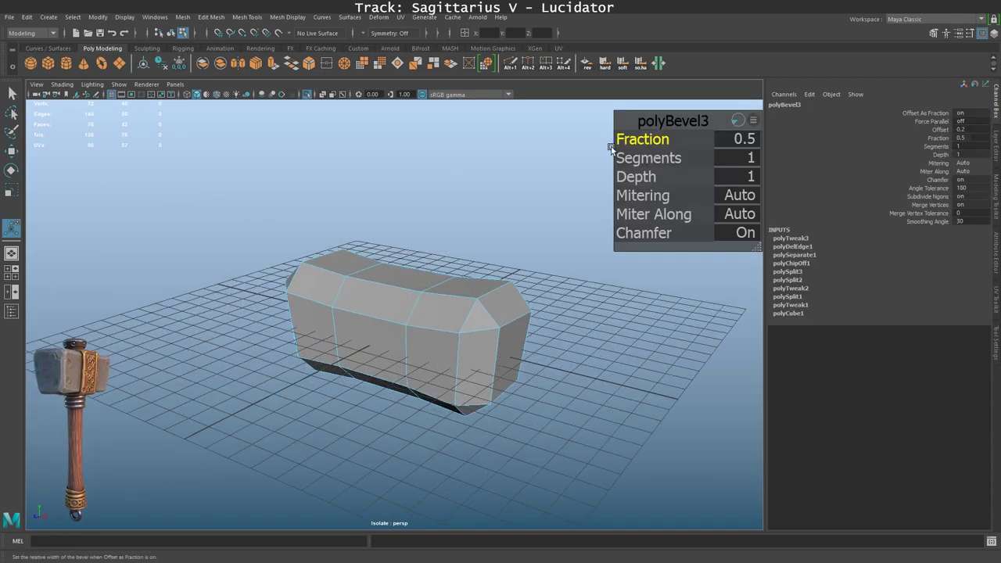
left_click_drag(481, 163, 594, 145, "alt")
left_click_drag(629, 139, 607, 143)
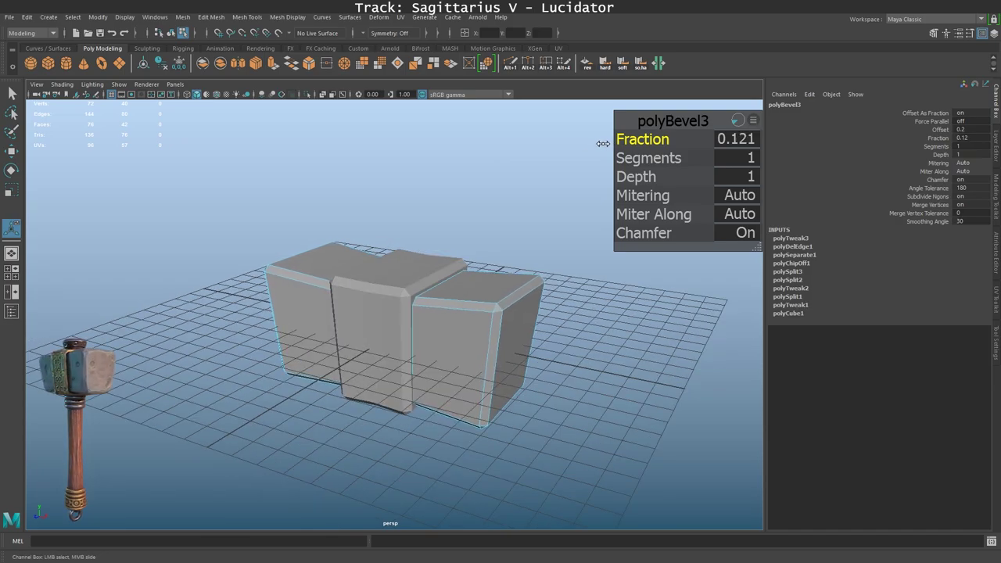
left_click(336, 160)
Reposition the end block's corner vertices to refine its shape.
key("F9")
mouse_move(336, 159)
left_mouse_down("alt")
mouse_move(527, 210)
mouse_move(322, 355)
mouse_move(313, 391)
left_mouse_up("alt")
left_click(336, 424)
key("w")
mouse_move(337, 424)
left_mouse_down("alt")
mouse_move(299, 359)
mouse_move(469, 346)
mouse_move(230, 368)
mouse_move(230, 326)
mouse_move(546, 332)
mouse_move(514, 347)
mouse_move(278, 293)
mouse_move(309, 261)
left_mouse_up("alt")
left_click(513, 346)
mouse_move(576, 274)
left_mouse_down("alt")
mouse_move(600, 384)
mouse_move(409, 328)
mouse_move(249, 348)
mouse_move(476, 331)
mouse_move(279, 339)
mouse_move(420, 346)
mouse_move(380, 328)
mouse_move(255, 346)
mouse_move(550, 273)
mouse_move(424, 304)
mouse_move(597, 351)
mouse_move(382, 330)
left_mouse_up("alt")
left_click(249, 348)
key("r")
Add an edge loop across the middle block with Multi-Cut.
key("F8")
right_click_drag(382, 330, 382, 330, "shift")
mouse_move(382, 330)
left_mouse_down("alt")
mouse_move(364, 351)
mouse_move(346, 347)
mouse_move(554, 352)
mouse_move(344, 381)
mouse_move(410, 396)
mouse_move(528, 394)
mouse_move(363, 301)
mouse_move(357, 359)
left_mouse_up("alt")
left_click(344, 381, "ctrl")
key("q")
Create a cylinder, stretch it taller, and move it below the head.
right_click_drag(356, 359, 391, 258, "shift")
mouse_move(391, 258)
left_mouse_down("alt")
mouse_move(422, 314)
mouse_move(469, 328)
left_mouse_up("alt")
key("r")
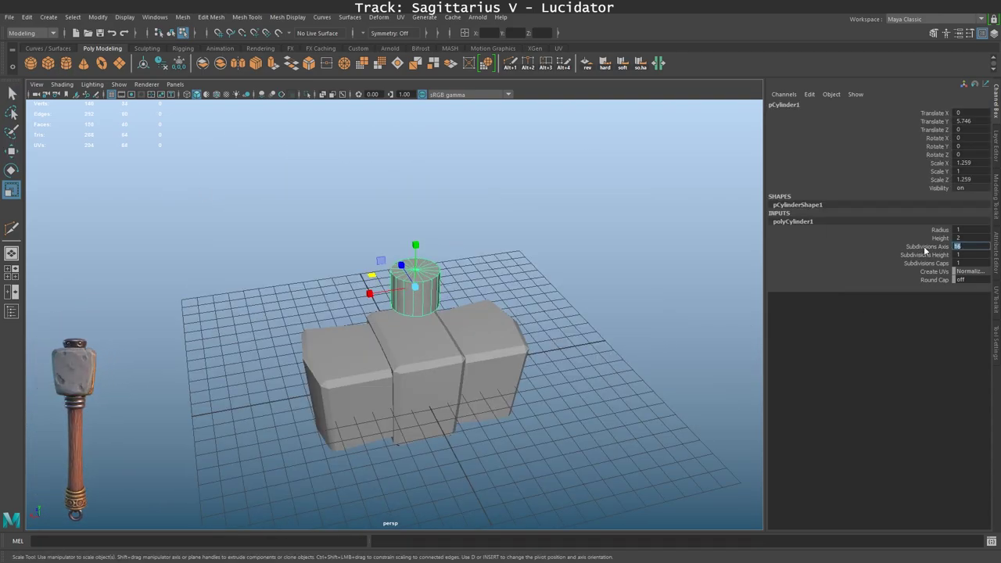
left_click_drag(547, 282, 523, 273, "alt")
mouse_move(409, 258)
left_mouse_down()
mouse_move(415, 365)
mouse_move(309, 99)
mouse_move(223, 111)
left_mouse_up()
key("w")
Lower and lengthen the handle in wireframe view, then add a torus at its top.
key("4")
key("space")
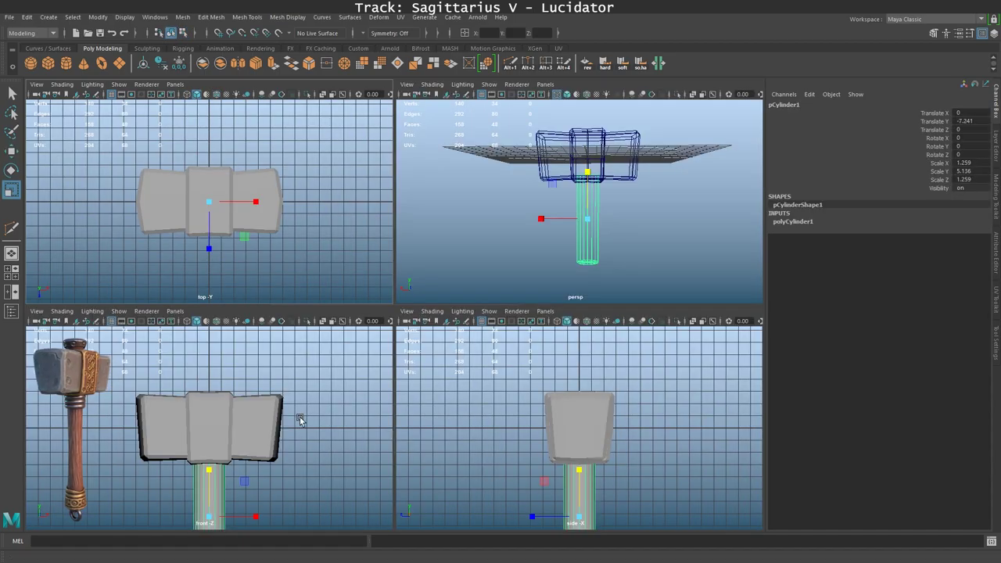
key("space")
left_click_drag(548, 252, 540, 265, "alt")
middle_click_drag(540, 266, 546, 265)
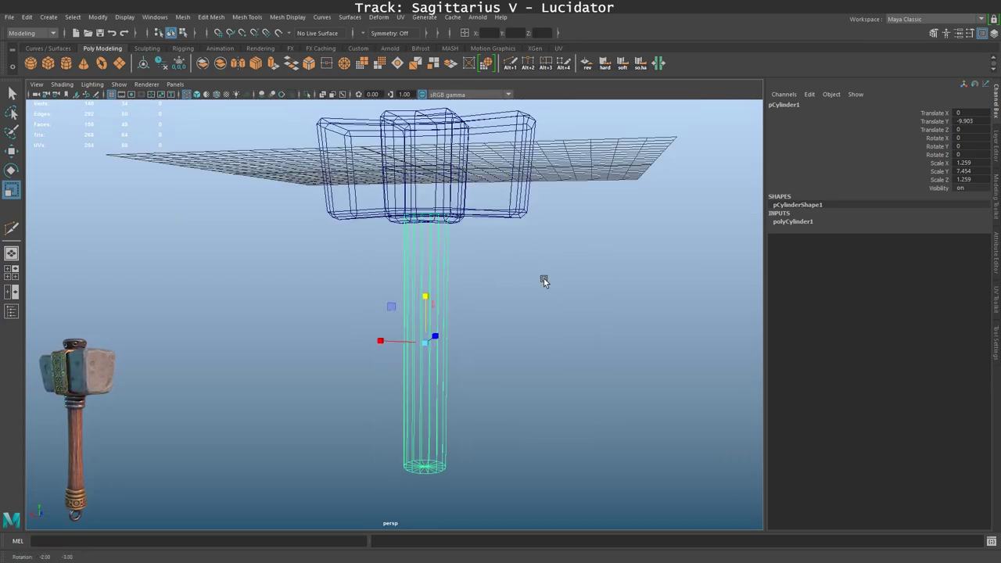
left_click_drag(543, 279, 573, 274, "alt")
mouse_move(450, 305)
left_mouse_down("alt")
mouse_move(480, 268)
mouse_move(527, 281)
mouse_move(529, 302)
mouse_move(435, 305)
mouse_move(436, 290)
mouse_move(531, 284)
mouse_move(328, 226)
mouse_move(484, 227)
left_mouse_up("alt")
right_click_drag(484, 226, 509, 223, "shift")
Move the torus onto the handle, shrink it, and raise it under the head.
left_click_drag(509, 223, 516, 196, "alt")
left_click(788, 221)
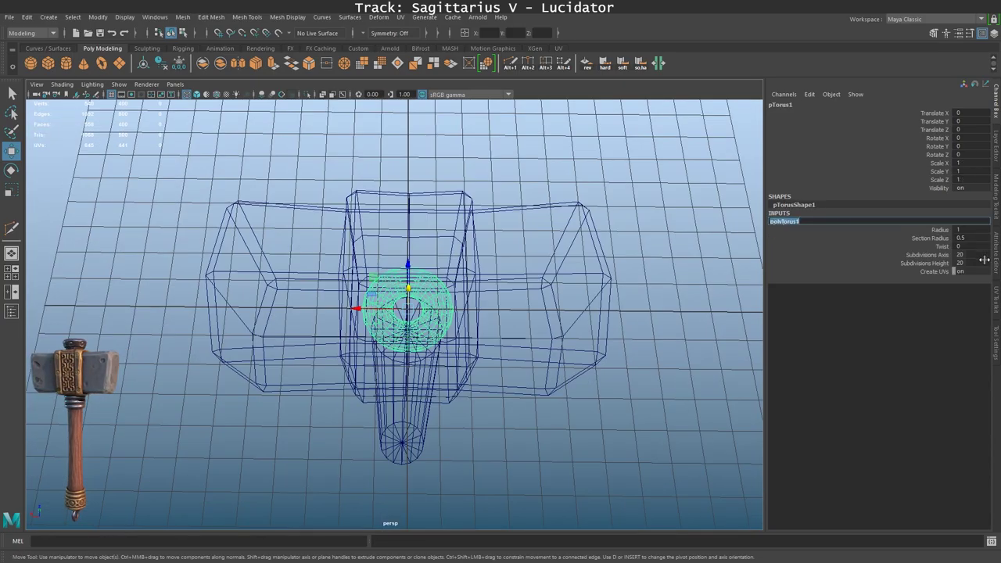
left_click_drag(752, 248, 548, 234, "alt")
mouse_move(406, 187)
left_mouse_down()
mouse_move(405, 206)
mouse_move(467, 262)
mouse_move(489, 259)
mouse_move(429, 184)
mouse_move(459, 212)
mouse_move(534, 238)
mouse_move(501, 252)
left_mouse_up()
key("r")
key("5")
key("w")
left_click_drag(413, 221, 412, 210)
mouse_move(412, 210)
left_mouse_down("alt")
mouse_move(576, 266)
mouse_move(470, 280)
left_mouse_up("alt")
key("r")
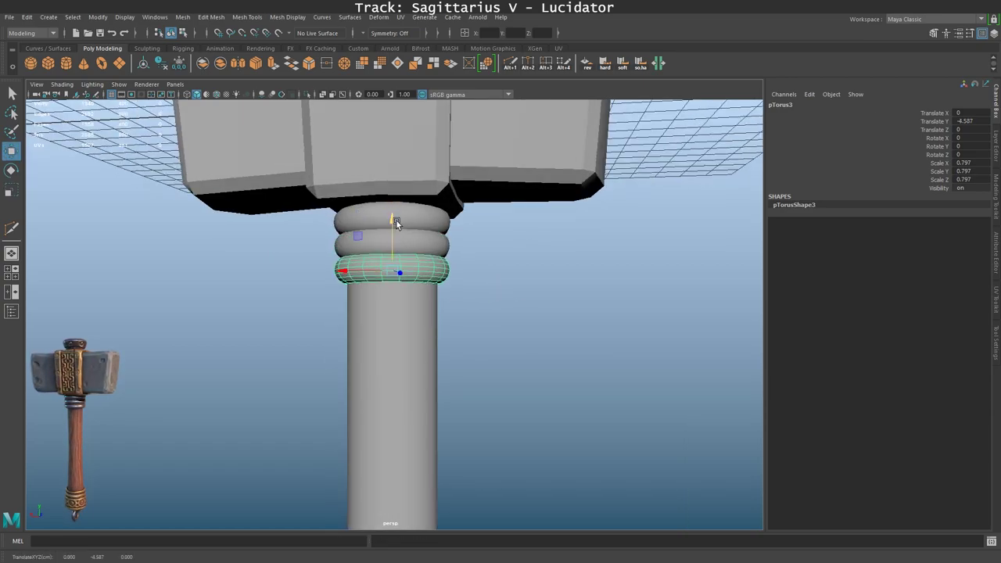
left_click_drag(396, 220, 435, 294, "alt")
Insert an edge loop on the handle and scale it.
right_click_drag(435, 295, 541, 240, "alt")
left_click_drag(541, 239, 495, 231, "alt")
mouse_move(495, 231)
right_mouse_down("alt")
mouse_move(415, 357)
mouse_move(416, 375)
right_mouse_up("alt")
left_click(415, 357, "ctrl")
key("r")
mouse_move(417, 375)
left_mouse_down("alt")
mouse_move(513, 353)
mouse_move(493, 315)
mouse_move(371, 378)
mouse_move(428, 332)
left_mouse_up("alt")
Add another edge loop near the handle's bottom and adjust its width.
key("ctrl+shift+x")
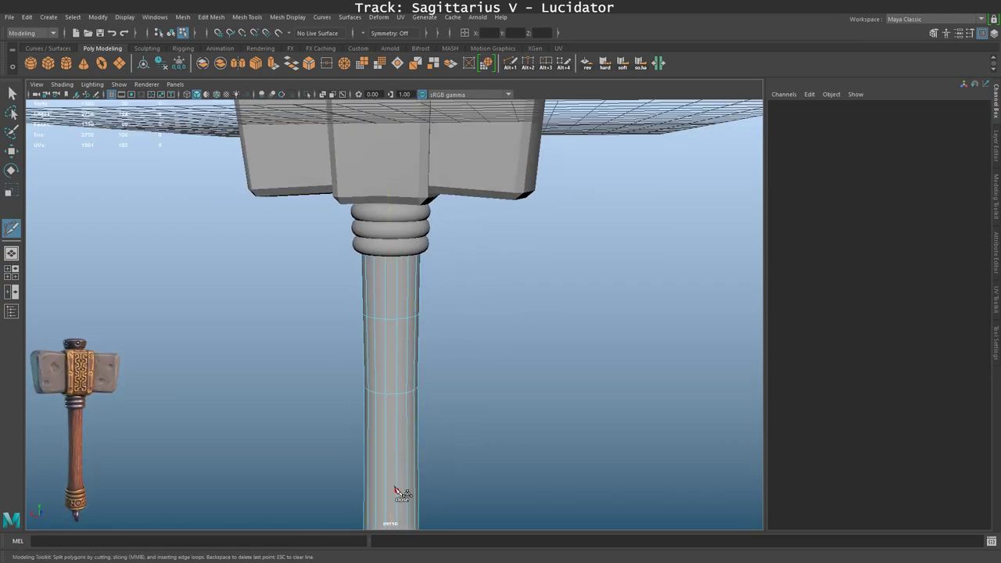
left_click(396, 491, "ctrl")
mouse_move(396, 491)
left_mouse_down("alt")
mouse_move(518, 347)
mouse_move(415, 346)
left_mouse_up("alt")
key("r")
mouse_move(415, 345)
right_mouse_down("alt")
mouse_move(493, 297)
mouse_move(462, 382)
right_mouse_up("alt")
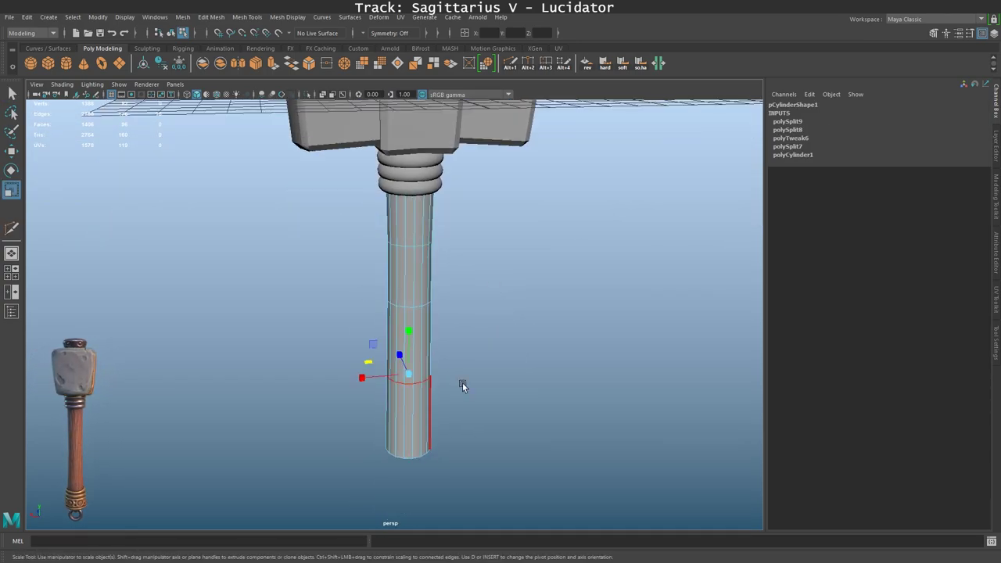
left_click(462, 382)
left_click_drag(462, 383, 557, 312, "alt")
right_click_drag(558, 312, 467, 312, "alt")
left_click_drag(468, 312, 489, 282, "alt")
right_click_drag(489, 281, 531, 253, "alt")
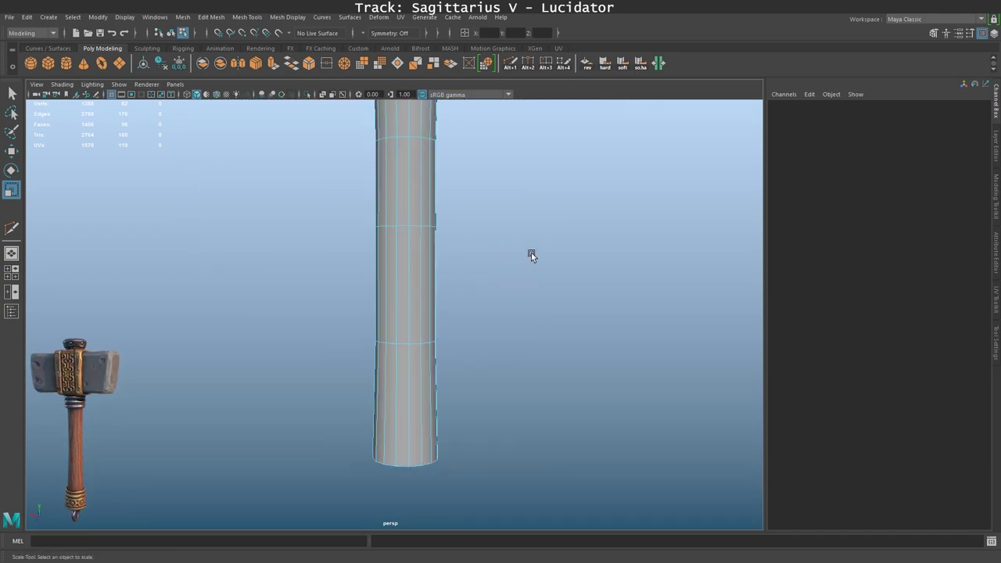
left_click_drag(531, 253, 507, 244, "alt")
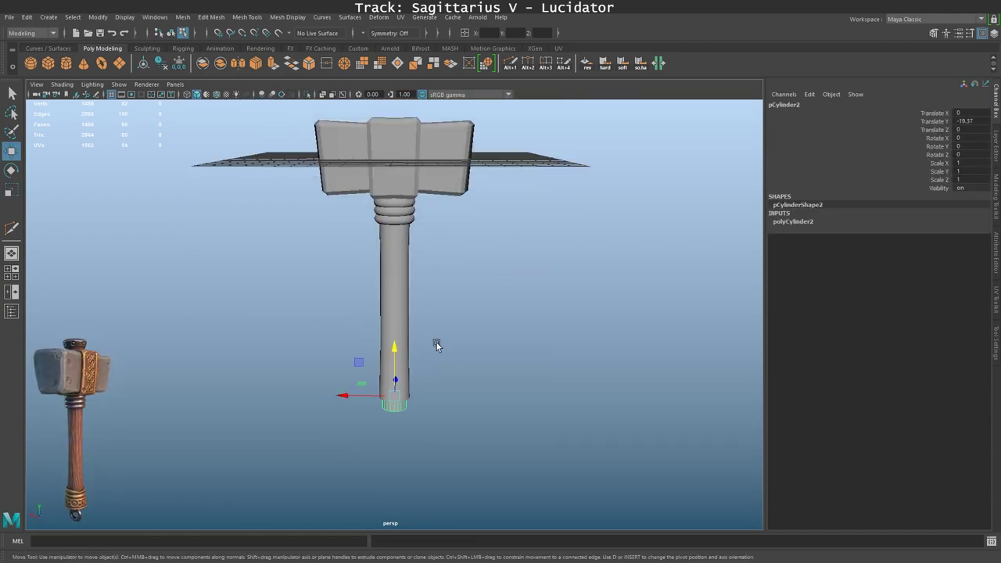
Widen the base cylinder, set its axis subdivisions to 12, and stretch it taller.
scroll(436, 346, "up", 3)
key("r")
left_click_drag(422, 368, 534, 267)
left_click(793, 221)
type("12")
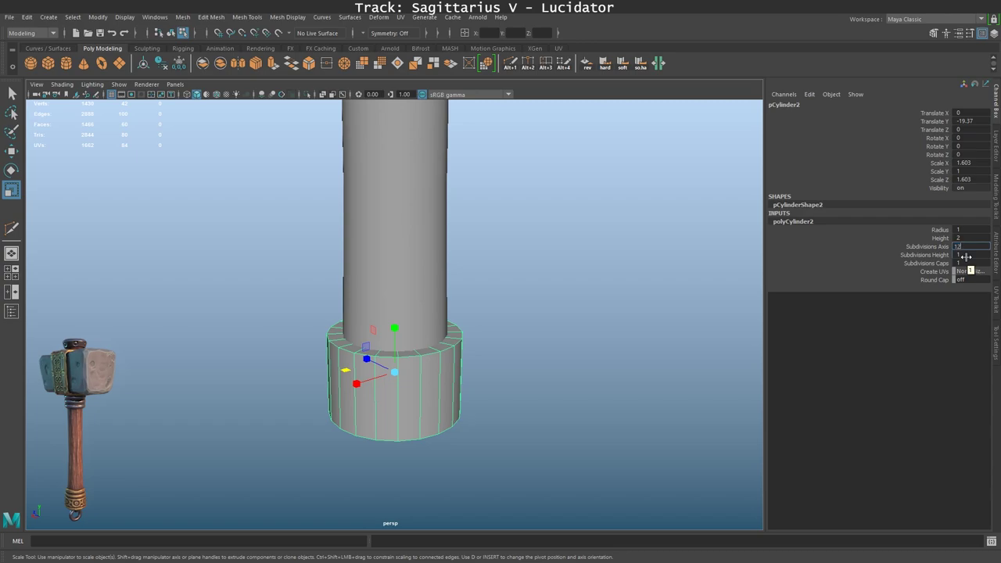
key("Return")
left_click(521, 322)
key("F8")
key("ctrl+1")
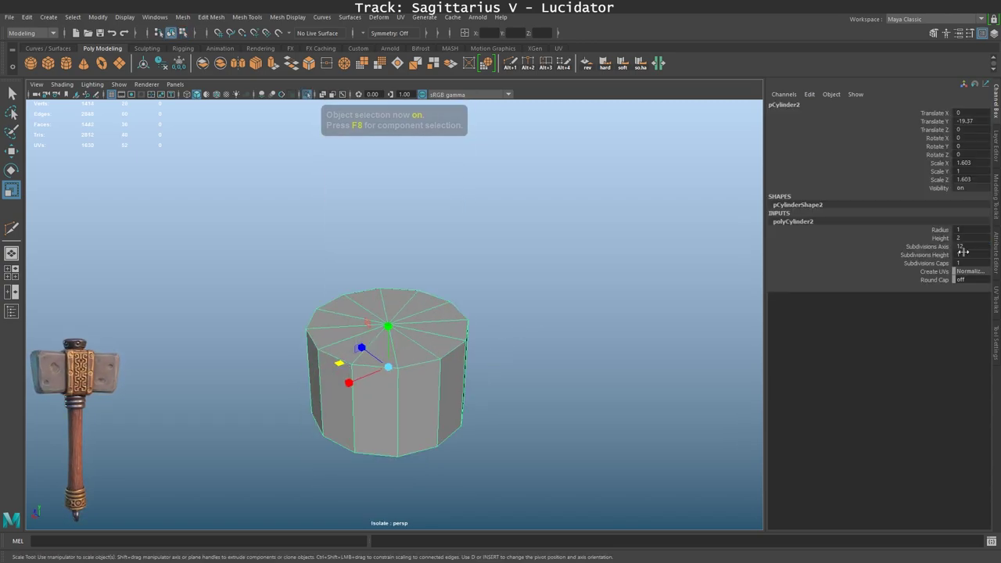
key("Return")
middle_click_drag(591, 324, 582, 319)
left_click(226, 95)
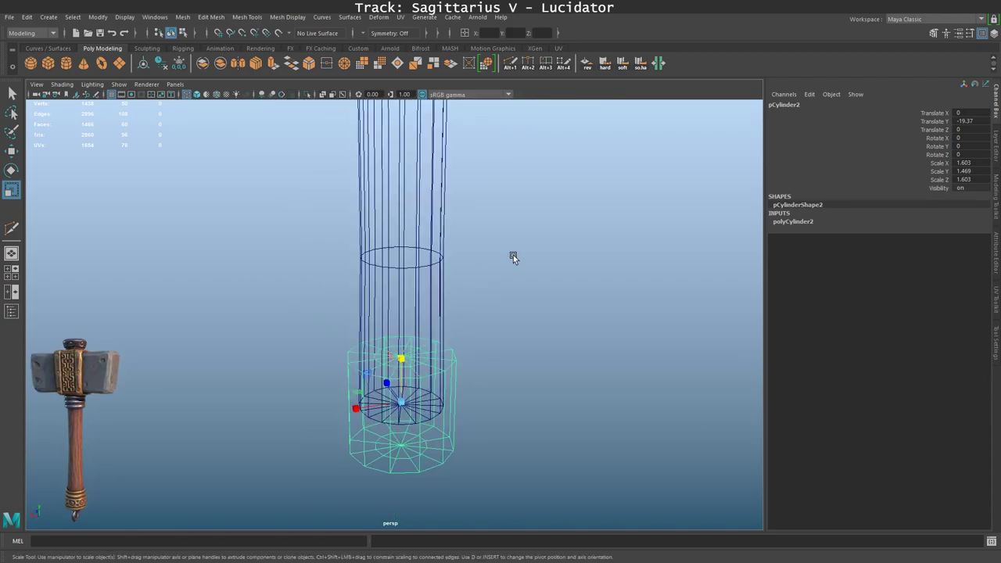
Select and move faces of the base cylinder, checking it from side views.
key("F11")
key("w")
left_click(436, 350)
mouse_move(444, 303)
left_mouse_down("alt")
mouse_move(491, 346)
mouse_move(496, 302)
mouse_move(405, 330)
mouse_move(386, 313)
mouse_move(464, 326)
mouse_move(384, 365)
left_mouse_up("alt")
left_click_drag(310, 335, 387, 375, "alt")
left_click(387, 375)
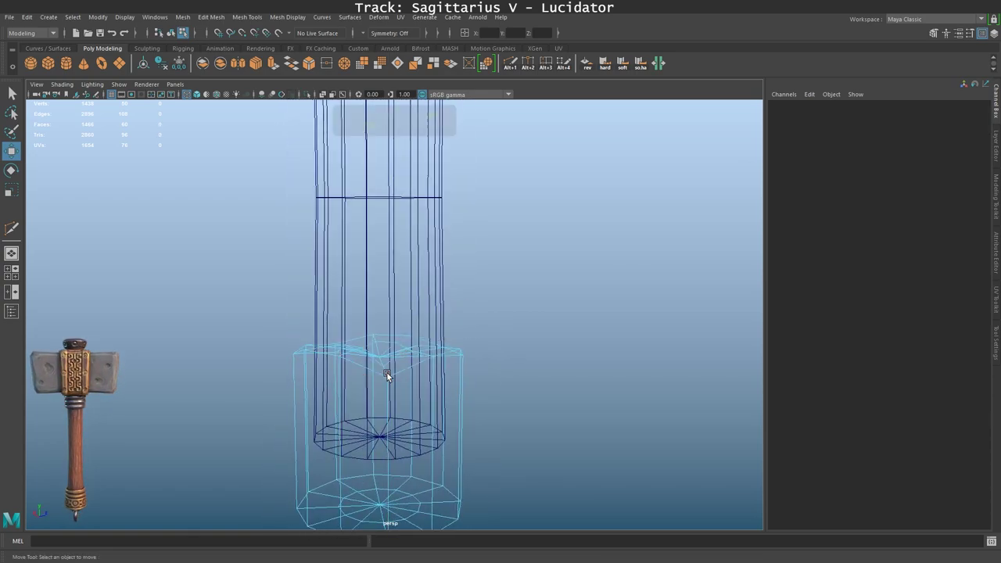
left_click(568, 307)
left_click_drag(569, 307, 503, 304, "alt")
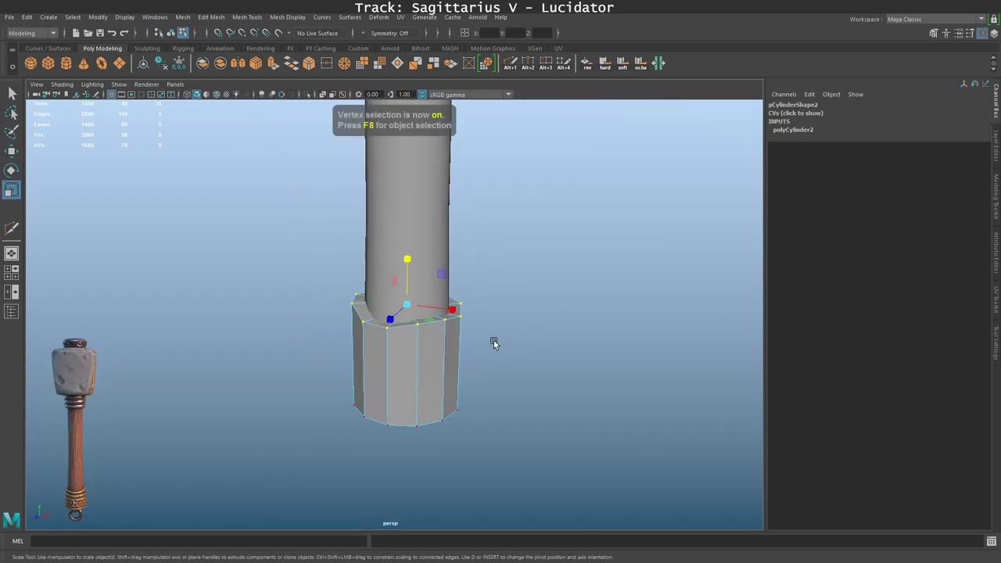
left_click(500, 335)
left_click_drag(500, 334, 528, 329, "alt")
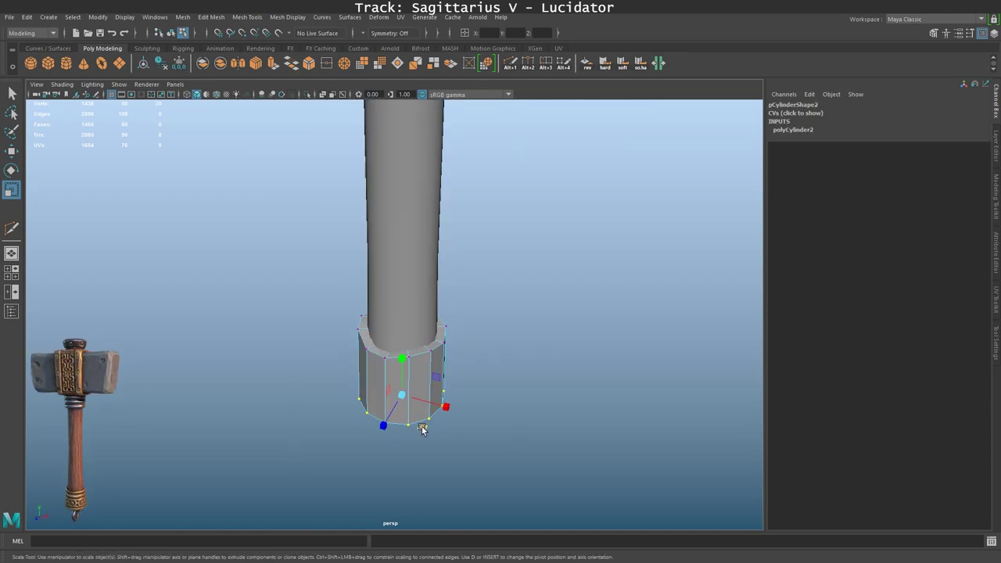
left_click(422, 429)
mouse_move(422, 430)
left_mouse_down("alt")
mouse_move(500, 368)
mouse_move(500, 328)
mouse_move(547, 375)
left_mouse_up("alt")
Push the base's bottom face down and bevel the cap's bottom edge ring.
key("F10")
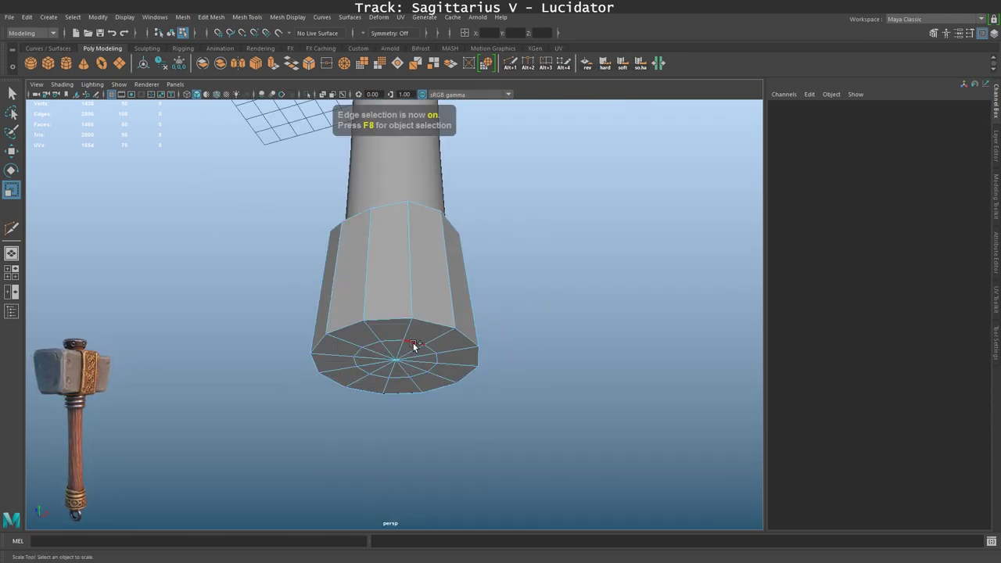
key("F7")
left_click(397, 386)
left_click_drag(535, 325, 438, 344, "alt")
left_click_drag(416, 358, 420, 378)
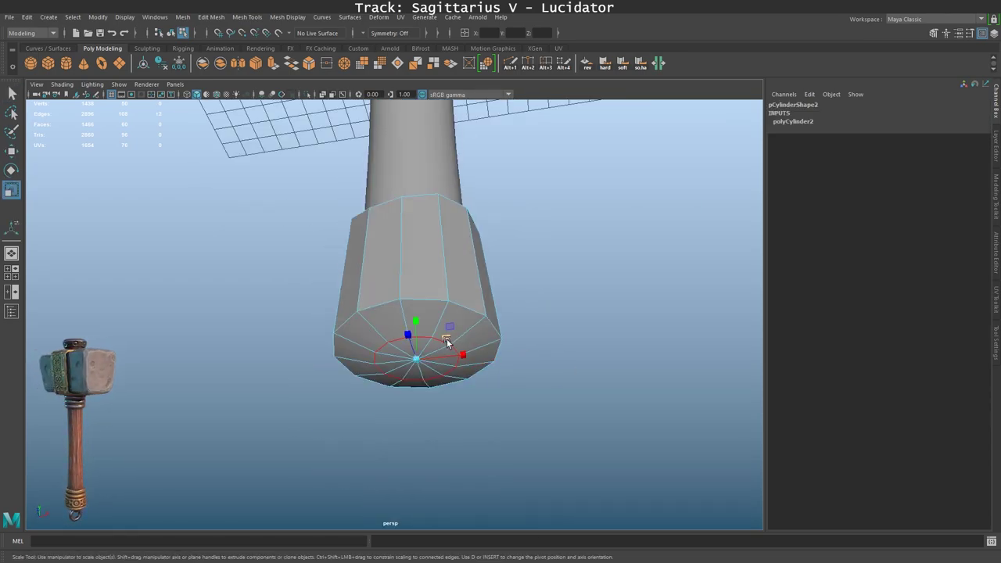
mouse_move(465, 340)
left_mouse_down("alt")
mouse_move(412, 379)
mouse_move(516, 358)
left_mouse_up("alt")
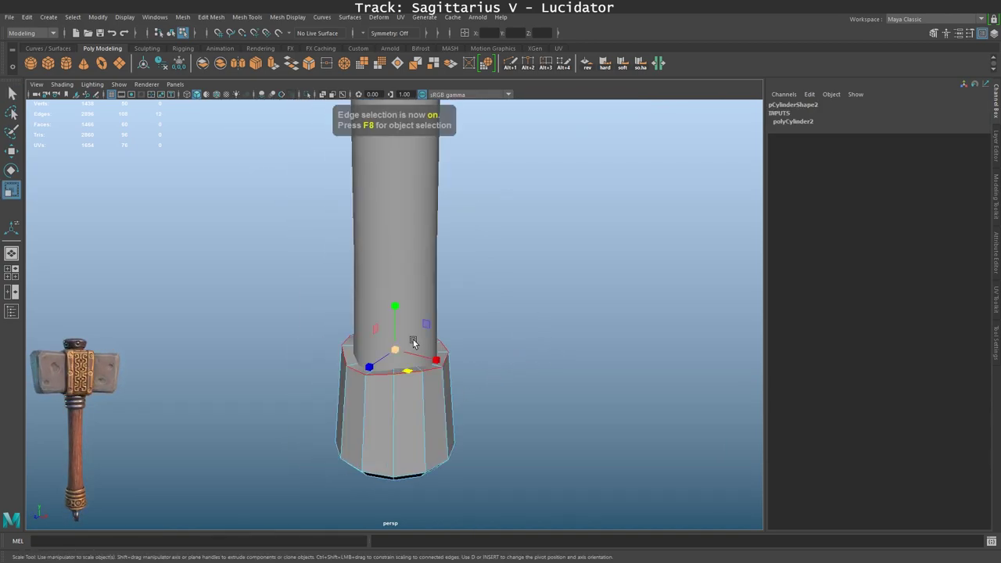
left_click(344, 62)
Deselect, frame the whole hammer, and reselect the handle's bottom cap.
left_click(535, 292)
scroll(579, 278, "down", 3)
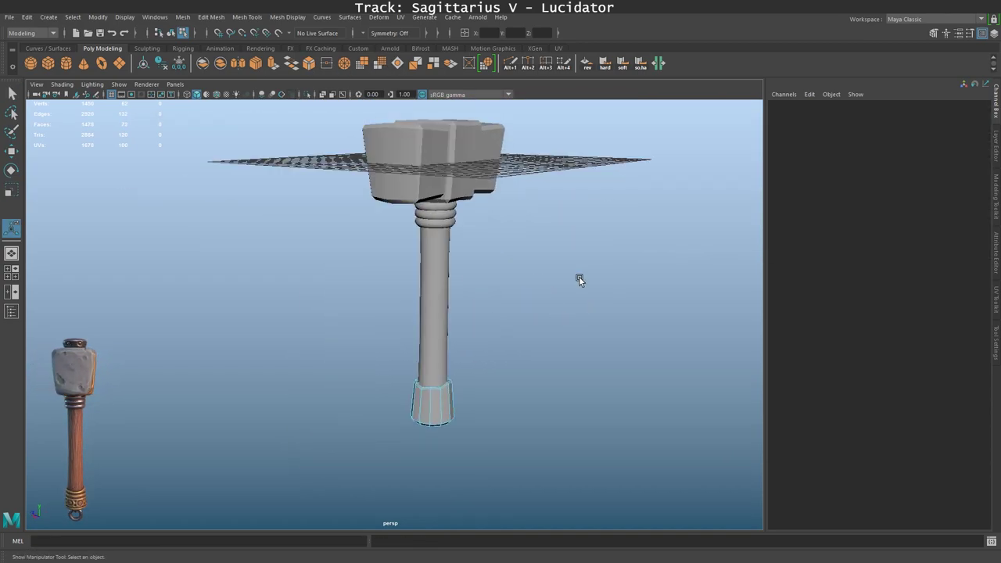
scroll(538, 249, "up", 2)
key("t")
left_click_drag(538, 249, 554, 284, "alt")
left_click(461, 426)
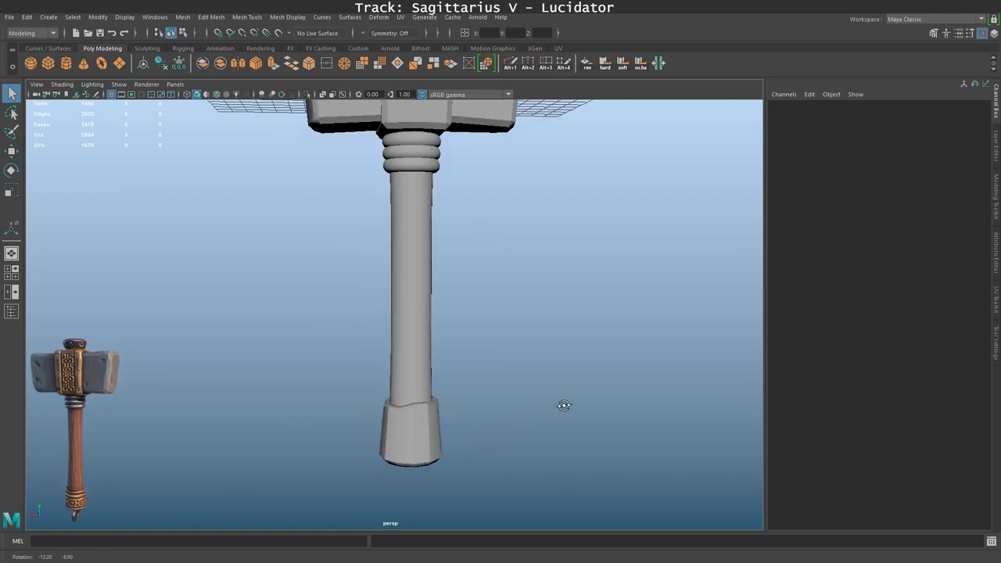
Orbit down the handle to its lower end and return to shaded object selection.
key("w")
left_click_drag(392, 361, 392, 371)
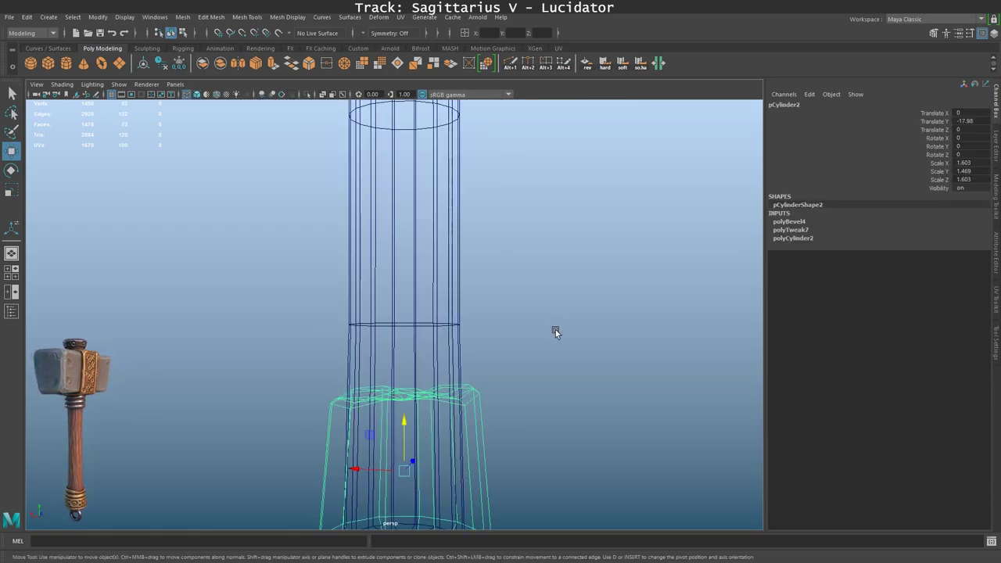
mouse_move(555, 330)
left_mouse_down("alt")
mouse_move(551, 286)
mouse_move(551, 319)
left_mouse_up("alt")
key("F9")
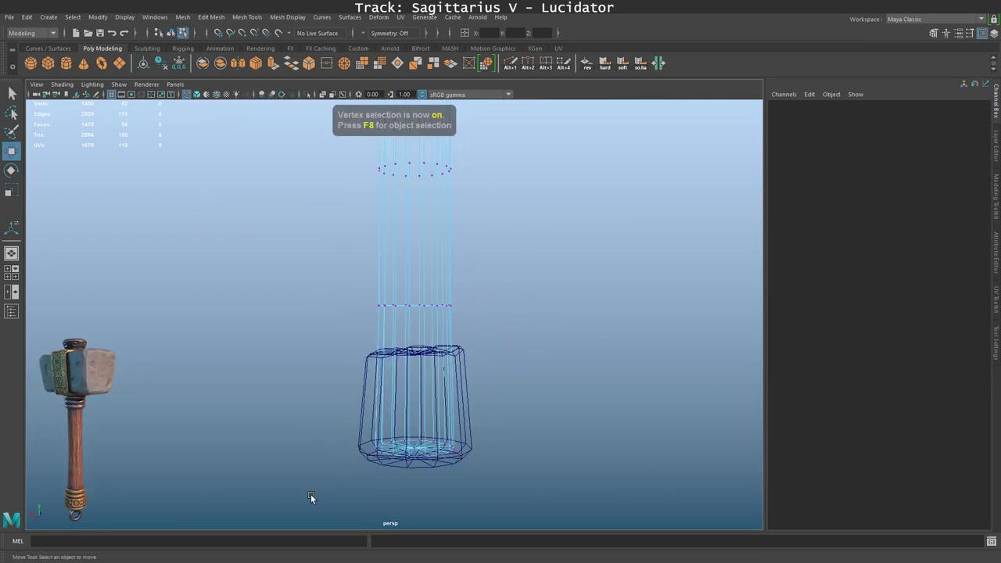
key("q")
scroll(534, 403, "down", 3)
key("F8")
key("5")
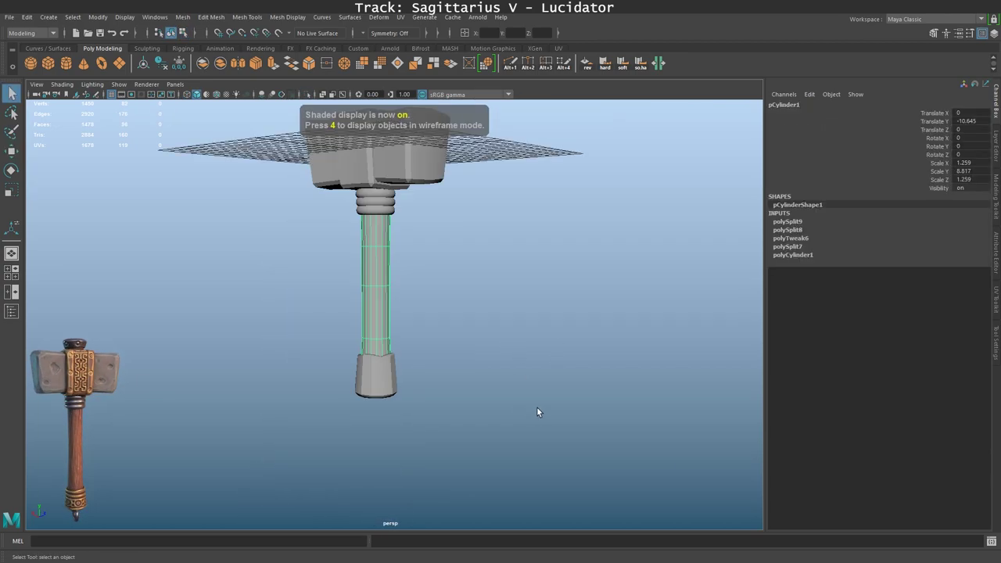
mouse_move(484, 369)
left_mouse_down("alt")
mouse_move(496, 370)
mouse_move(438, 406)
left_mouse_up("alt")
Select the handle's bottom cap and its bottom vertices, then clear the vertex selection.
left_click(426, 407)
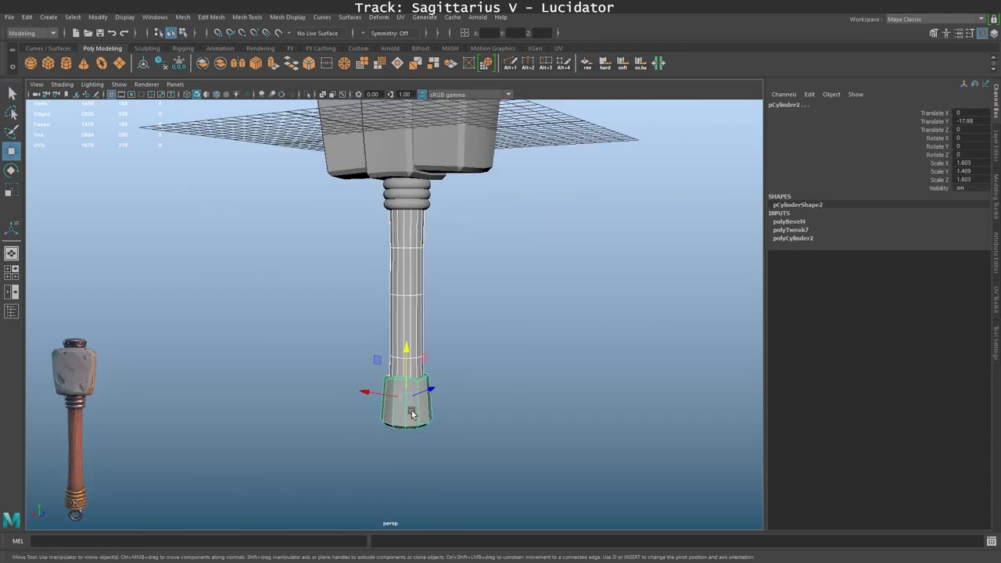
mouse_move(506, 390)
left_mouse_down("alt")
mouse_move(476, 420)
mouse_move(532, 415)
left_mouse_up("alt")
key("F9")
left_click(519, 399)
scroll(518, 399, "down", 3)
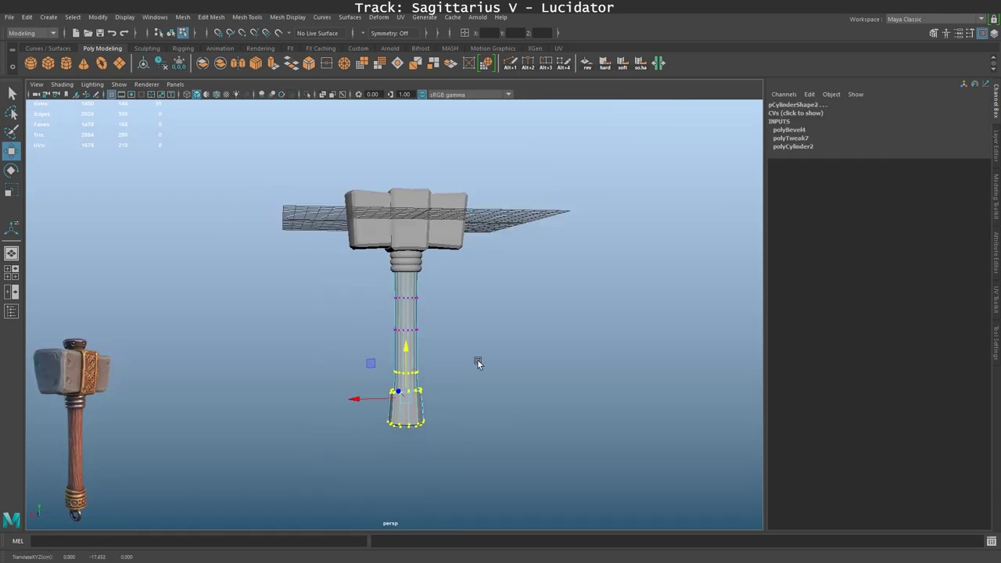
Scale the handle's lower and middle vertex rings inward to taper the shaft.
key("F9")
mouse_move(444, 295)
left_mouse_down("alt")
mouse_move(397, 339)
mouse_move(446, 217)
mouse_move(381, 243)
left_mouse_up("alt")
key("r")
mouse_move(409, 365)
left_mouse_down("alt")
mouse_move(487, 379)
mouse_move(447, 313)
mouse_move(357, 386)
left_mouse_up("alt")
key("r")
left_click_drag(449, 365, 436, 381, "alt")
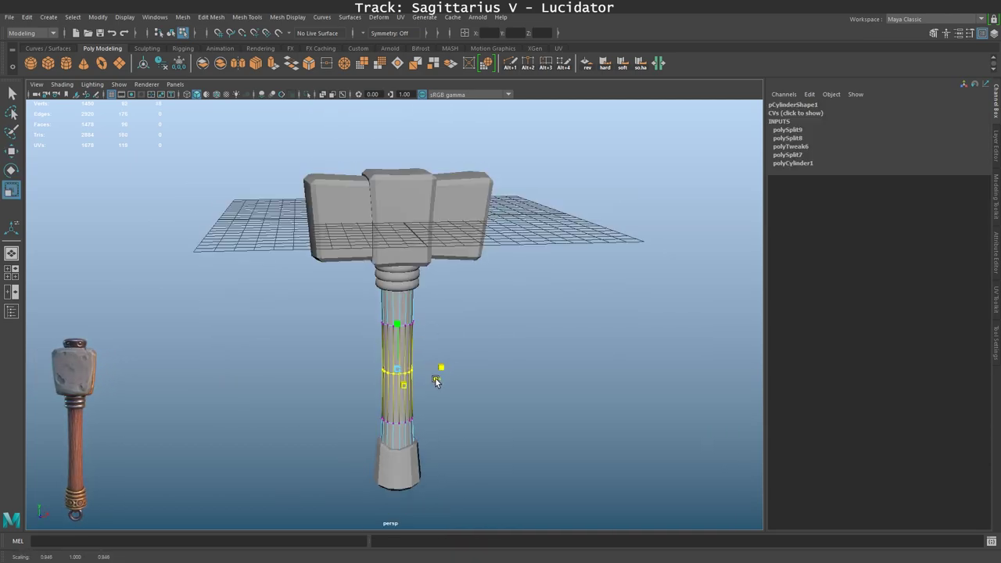
mouse_move(498, 378)
left_mouse_down("alt")
mouse_move(347, 431)
mouse_move(435, 391)
mouse_move(370, 286)
mouse_move(560, 399)
mouse_move(368, 353)
mouse_move(485, 403)
left_mouse_up("alt")
left_click(434, 386)
Select the bottom cap's edges to soften their shading.
key("Escape")
left_click_drag(545, 358, 512, 331, "alt")
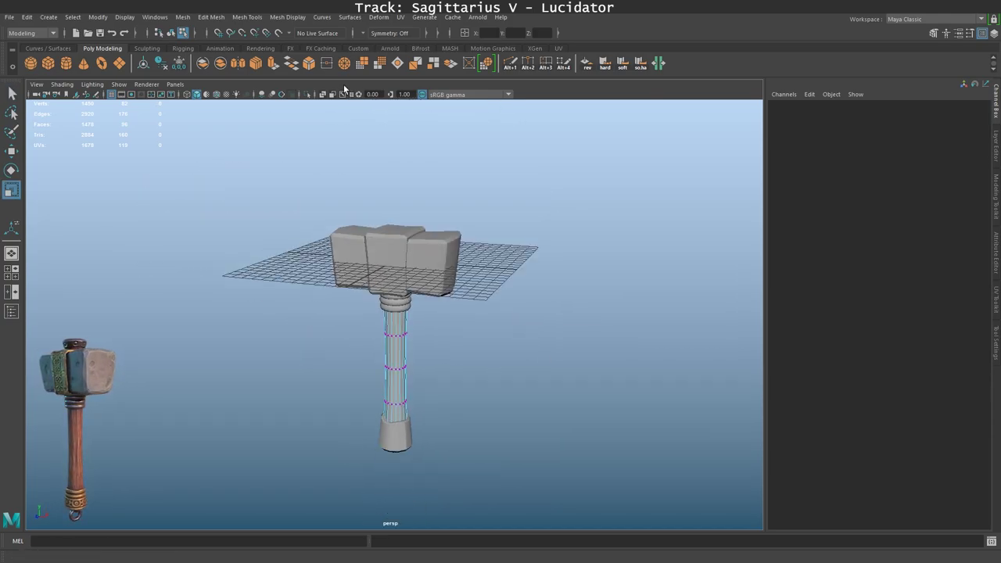
key("F8")
left_click_drag(304, 199, 539, 225, "alt")
left_click_drag(659, 84, 584, 169, "alt")
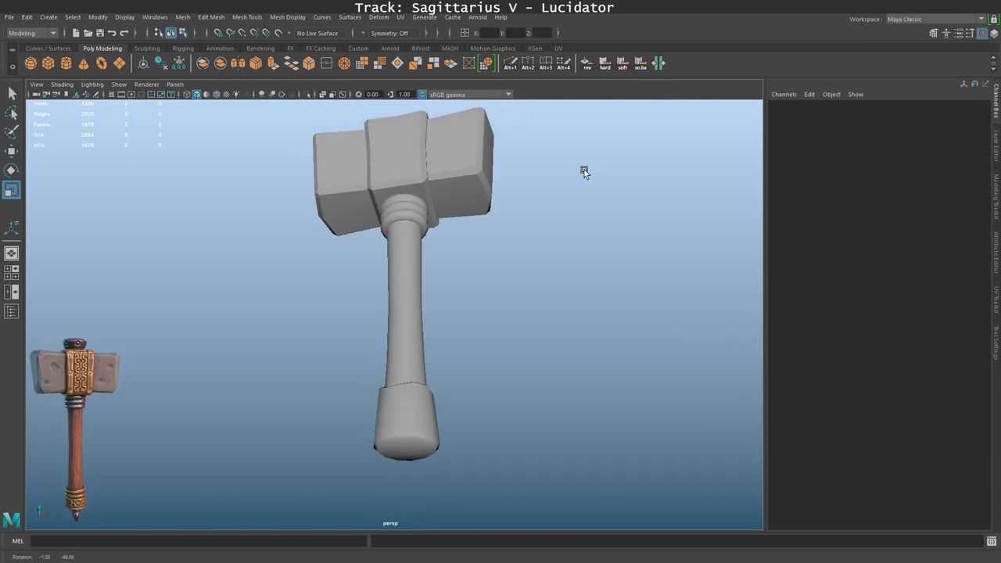
key("F10")
scroll(471, 390, "up", 3)
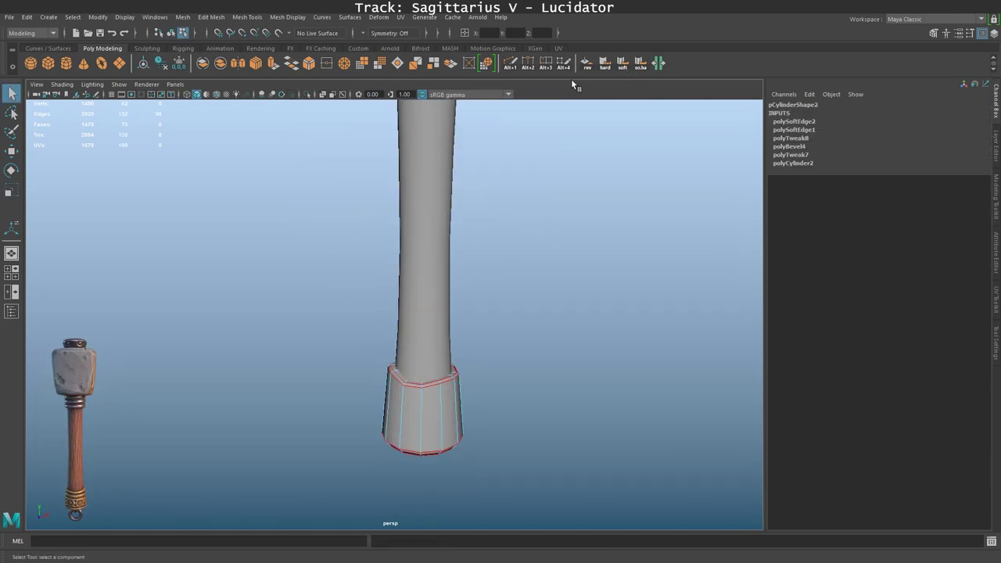
key("q")
key("F8")
scroll(573, 302, "down", 3)
Select the hammer head, then reselect the handle's bottom cap.
left_click_drag(574, 302, 480, 344, "alt")
scroll(436, 311, "up", 3)
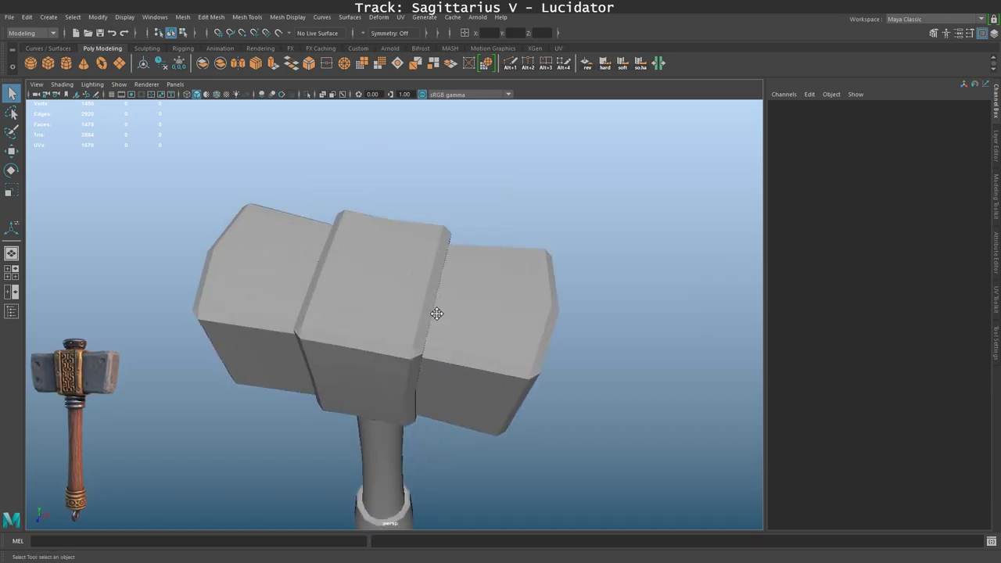
left_click(437, 316)
scroll(437, 316, "down", 2)
scroll(403, 184, "down", 3)
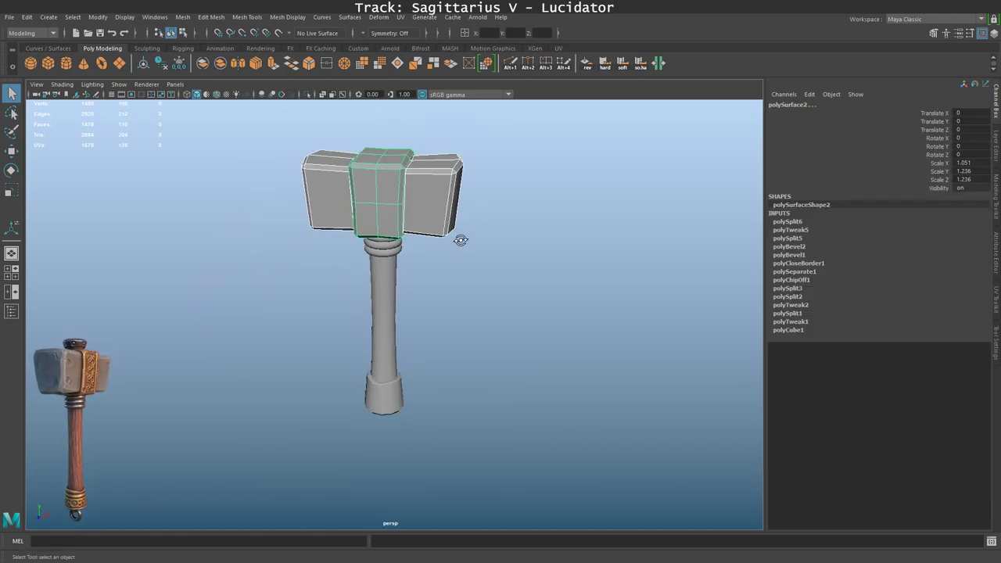
left_click(383, 399)
Move a copy of the bottom cap onto the head, rotate it 180° in Z, and flatten it to 0.619 in Y.
left_click_drag(383, 375, 383, 149)
scroll(511, 278, "up", 3)
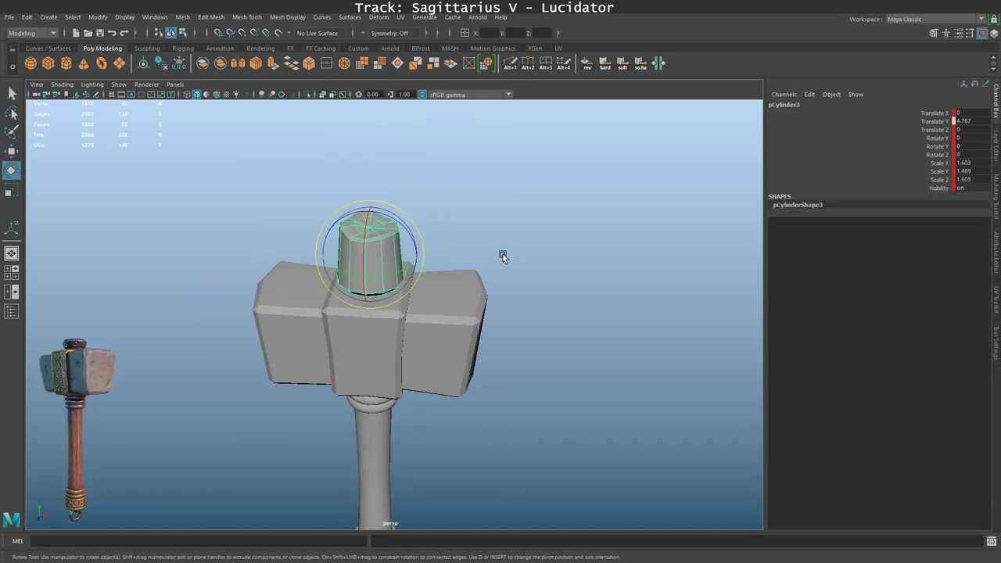
left_click_drag(502, 254, 513, 239, "alt")
mouse_move(407, 234)
left_mouse_down()
mouse_move(355, 318)
mouse_move(536, 239)
mouse_move(478, 232)
left_mouse_up()
key("r")
left_click_drag(368, 286, 369, 258)
scroll(418, 229, "up", 3)
In wireframe, lower the copied cap's bottom vertex ring into the hammer head.
mouse_move(453, 274)
left_mouse_down("alt")
mouse_move(481, 245)
mouse_move(401, 274)
mouse_move(486, 268)
mouse_move(505, 216)
left_mouse_up("alt")
key("F9")
key("w")
key("F10")
scroll(486, 268, "down", 3)
key("F9")
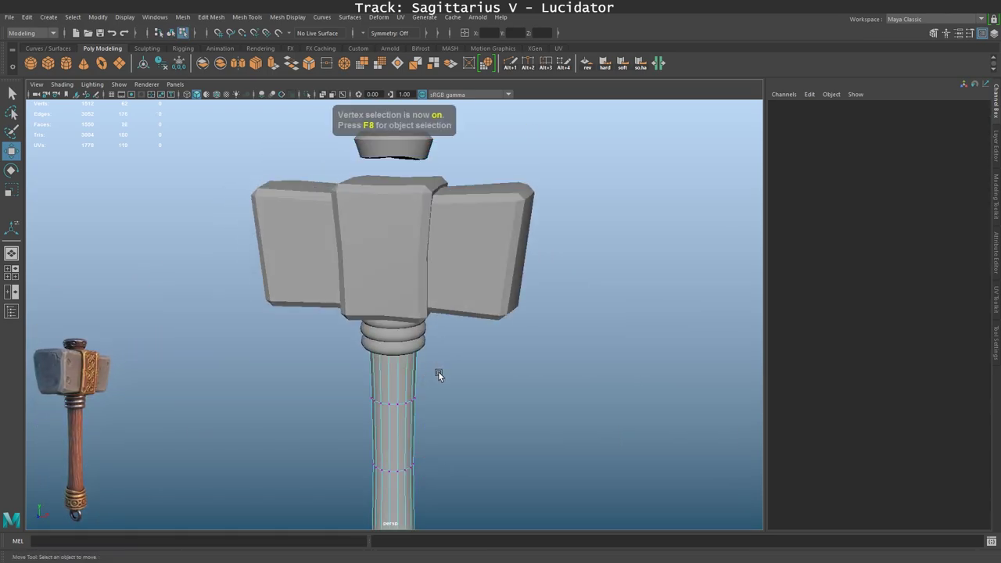
key("4")
key("F9")
left_click_drag(391, 295, 350, 367)
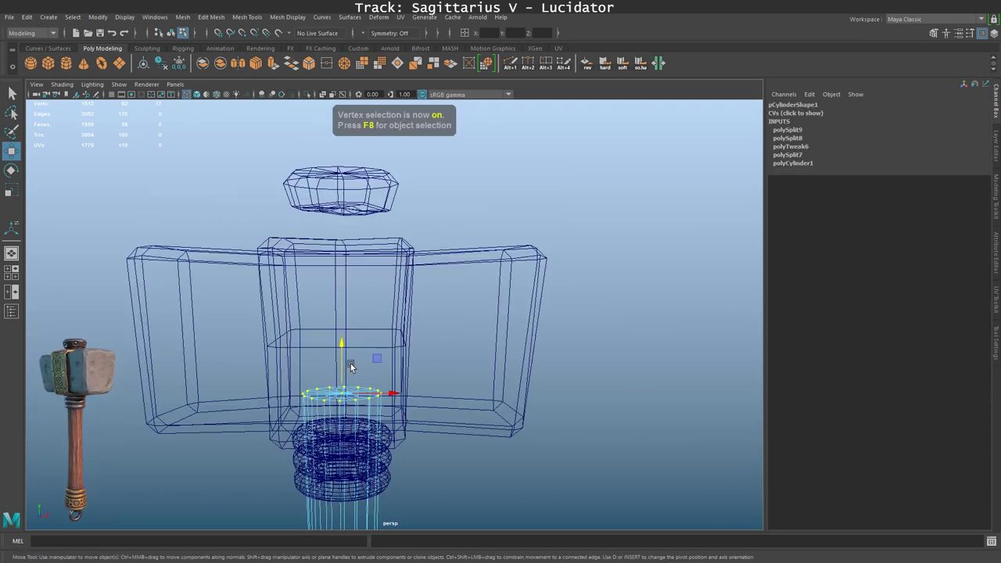
left_click_drag(328, 168, 329, 187)
key("F8")
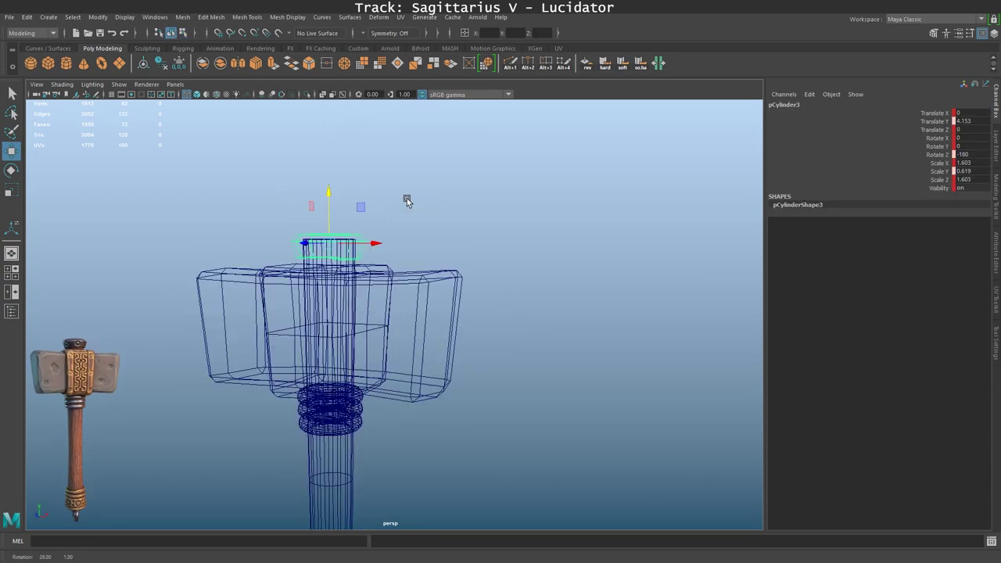
Scale the copied cap's vertex ring to pinch it into a knob.
left_click_drag(406, 199, 330, 247, "alt")
key("F9")
left_click_drag(446, 223, 429, 312, "alt")
key("r")
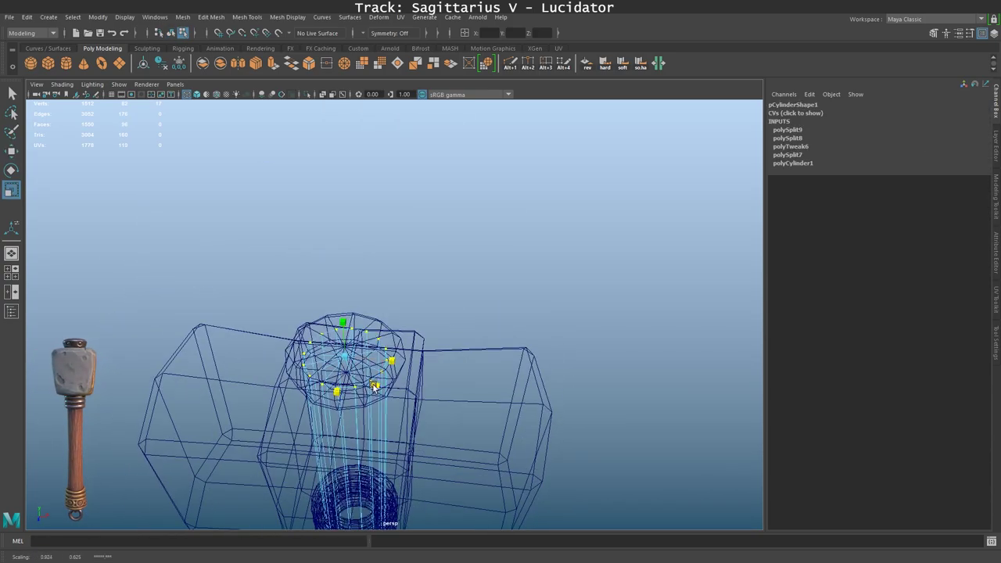
left_click(460, 308)
key("F8")
Check the new pommel, orbiting to a three-quarter view from above.
scroll(466, 291, "down", 3)
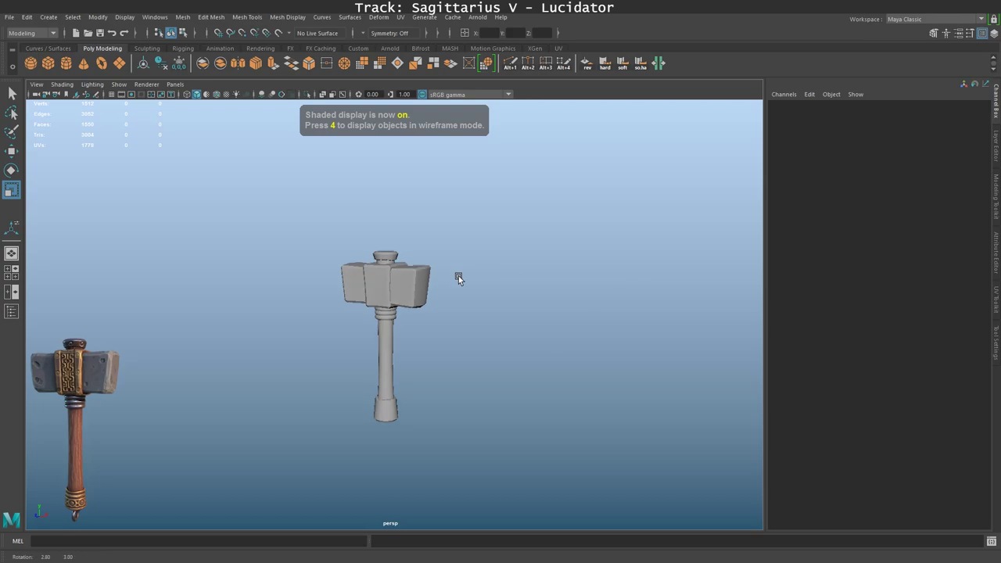
scroll(440, 229, "up", 3)
scroll(415, 235, "up", 2)
left_click(415, 235)
left_click(368, 187)
scroll(367, 188, "down", 2)
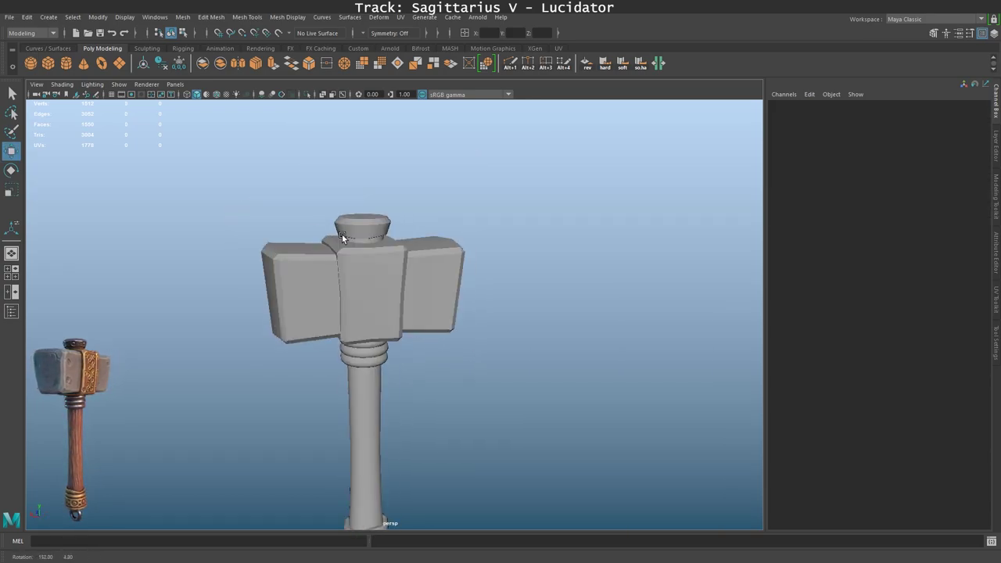
mouse_move(341, 233)
left_mouse_down("alt")
mouse_move(458, 332)
mouse_move(425, 315)
mouse_move(487, 224)
left_mouse_up("alt")
scroll(469, 289, "up", 3)
mouse_move(466, 317)
left_mouse_down("alt")
mouse_move(416, 272)
mouse_move(341, 252)
mouse_move(312, 269)
left_mouse_up("alt")
scroll(512, 272, "down", 3)
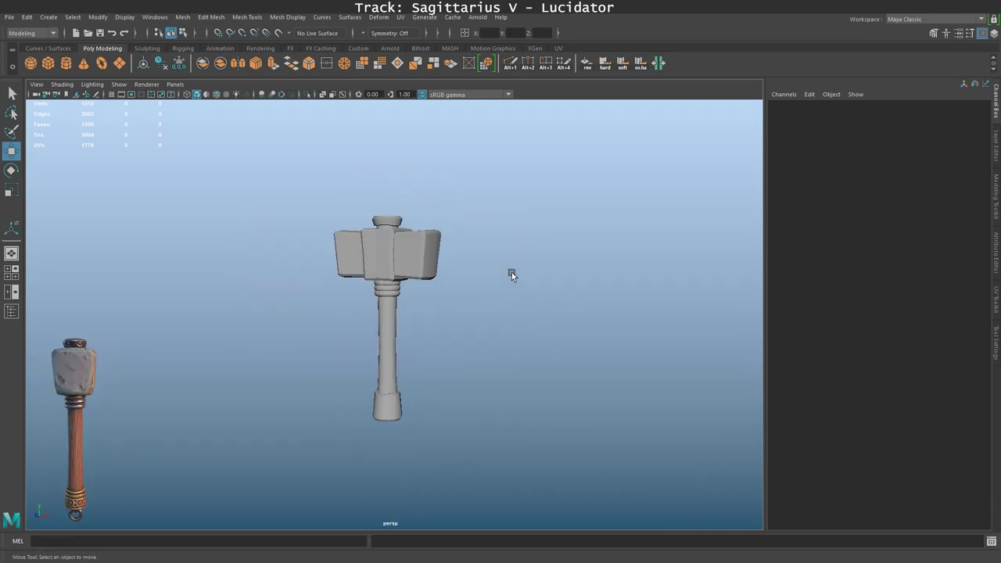
scroll(505, 400, "up", 5)
Clear the bottom cap's vertex selection and orbit around the handle in object mode.
key("F9")
scroll(470, 348, "down", 3)
left_click(518, 340)
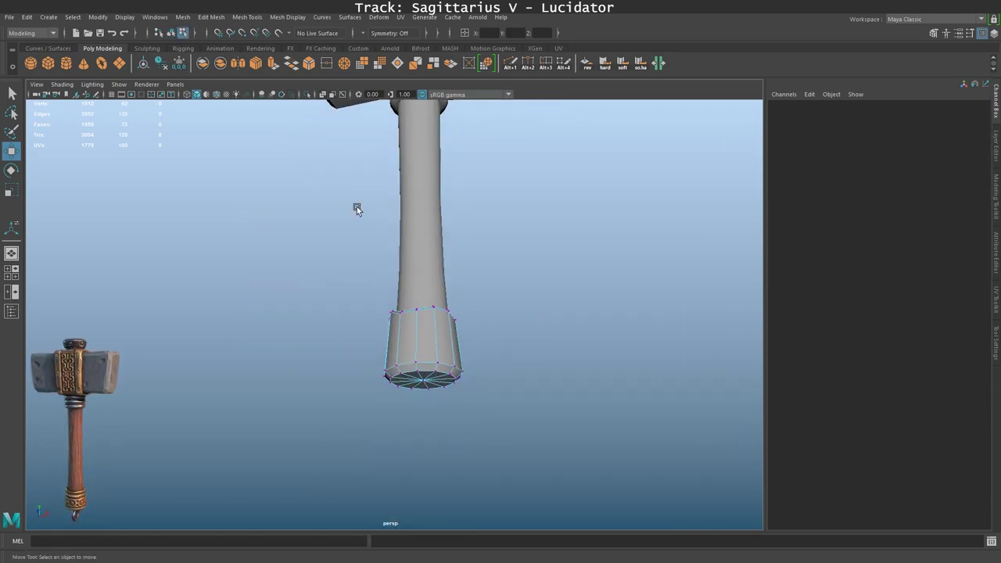
scroll(357, 207, "down", 3)
scroll(504, 239, "up", 5)
left_click_drag(504, 239, 543, 312, "alt")
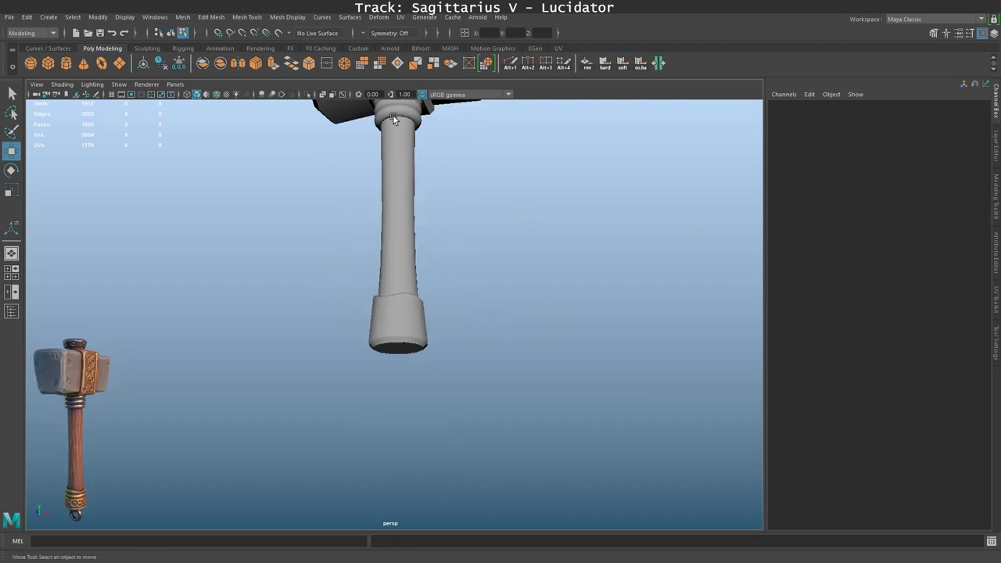
key("F8")
Move a copy of a collar torus below the cap and rotate it -90 in X to stand upright.
left_click_drag(396, 210, 399, 438)
scroll(524, 266, "up", 3)
key("e")
scroll(487, 357, "up", 1)
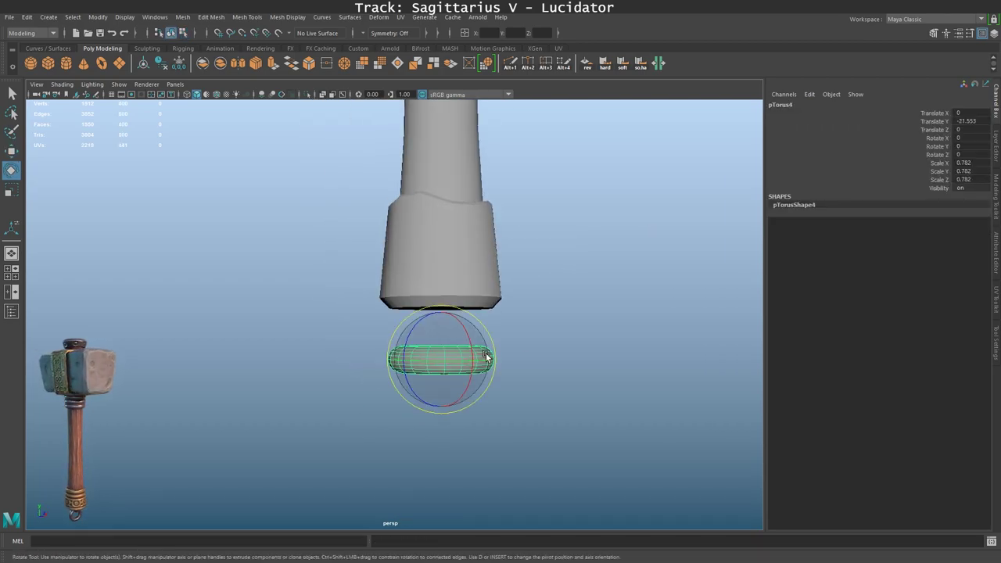
mouse_move(443, 276)
left_mouse_down("alt")
mouse_move(621, 296)
mouse_move(569, 295)
left_mouse_up("alt")
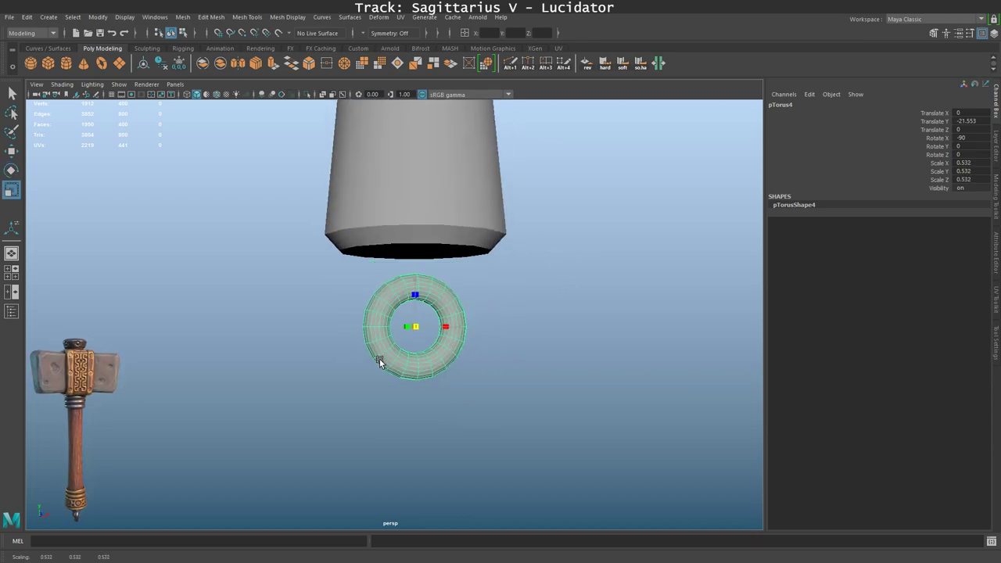
scroll(532, 330, "up", 3)
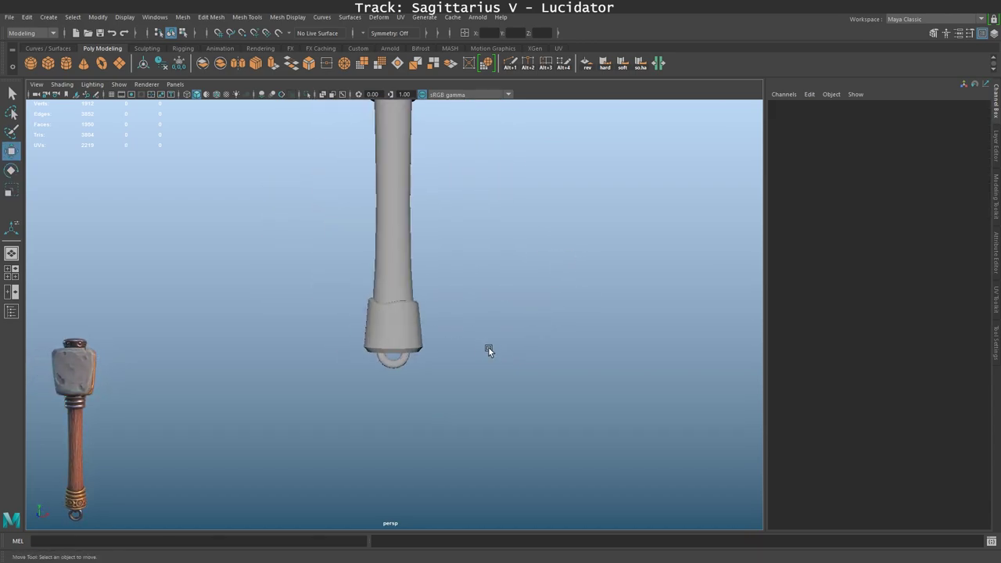
scroll(488, 347, "up", 3)
Scale the upright ring down to a smaller loop.
left_click(413, 319)
key("r")
mouse_move(391, 325)
left_mouse_down("shift")
mouse_move(389, 374)
mouse_move(554, 274)
mouse_move(454, 275)
mouse_move(349, 443)
mouse_move(336, 444)
mouse_move(344, 422)
mouse_move(335, 410)
left_mouse_up("shift")
key("e")
key("r")
Nudge the ring up against the handle's bottom cap.
key("w")
left_click_drag(335, 411, 349, 431, "alt")
key("r")
scroll(398, 364, "down", 3)
left_click(450, 341)
scroll(461, 332, "down", 2)
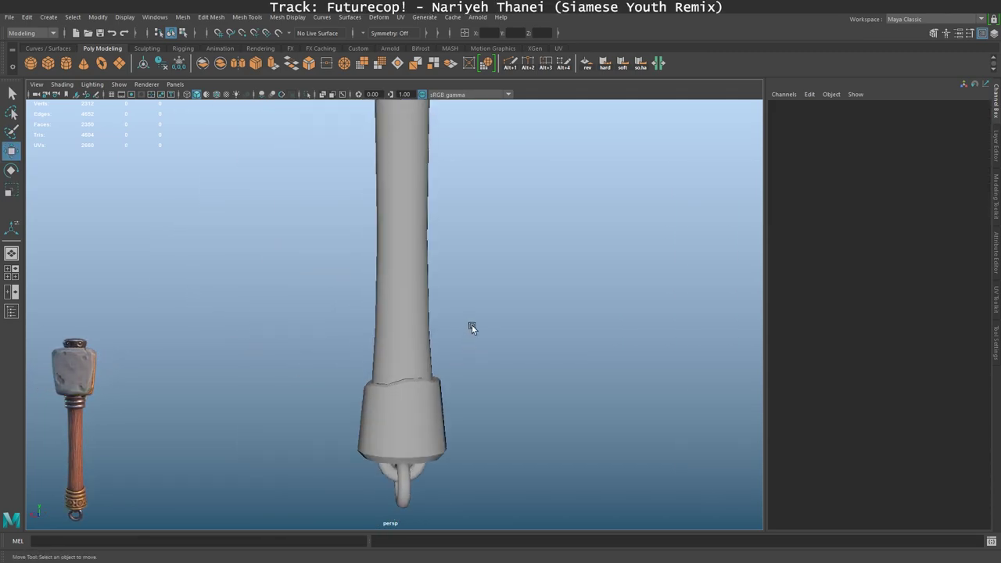
scroll(477, 301, "up", 3)
Isolate and frame the hanging ring, then select a face loop around the torus.
scroll(500, 293, "down", 1)
left_click(429, 368)
key("ctrl+1")
key("f")
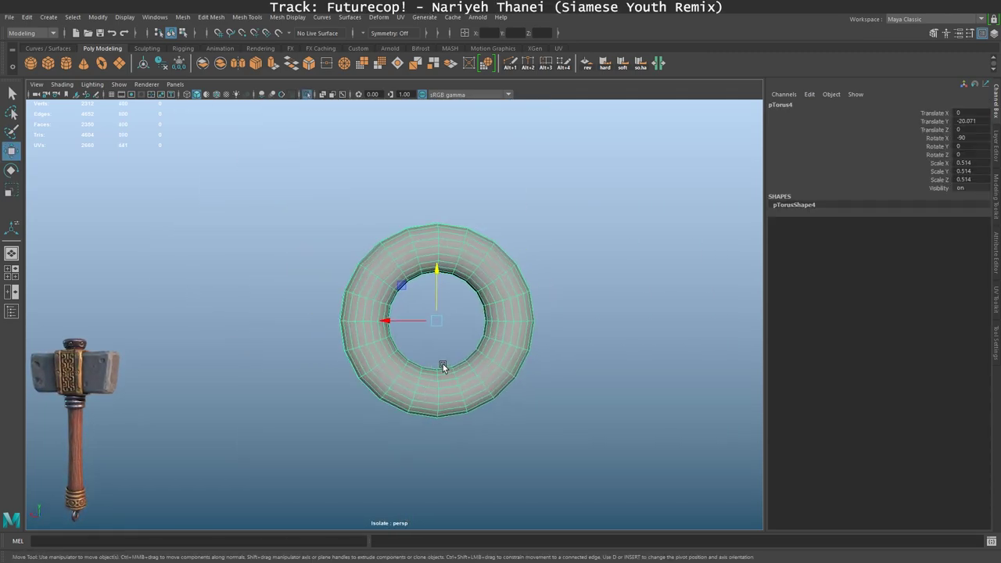
scroll(417, 325, "up", 3)
key("F11")
left_click(319, 278)
mouse_move(319, 278)
left_mouse_down("alt")
mouse_move(445, 339)
mouse_move(315, 337)
left_mouse_up("alt")
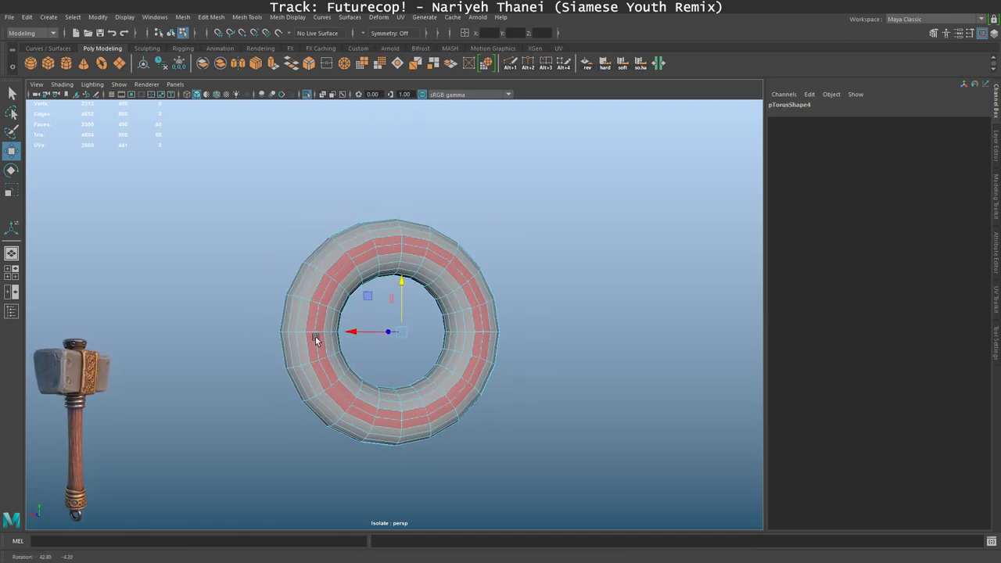
key("ctrl+z")
double_click(332, 319)
mouse_move(384, 284)
left_mouse_down("alt")
mouse_move(404, 329)
mouse_move(563, 333)
mouse_move(458, 335)
left_mouse_up("alt")
Extrude the ring's outer edge loop and mirror the half to complete the ring.
right_click(368, 242, "shift")
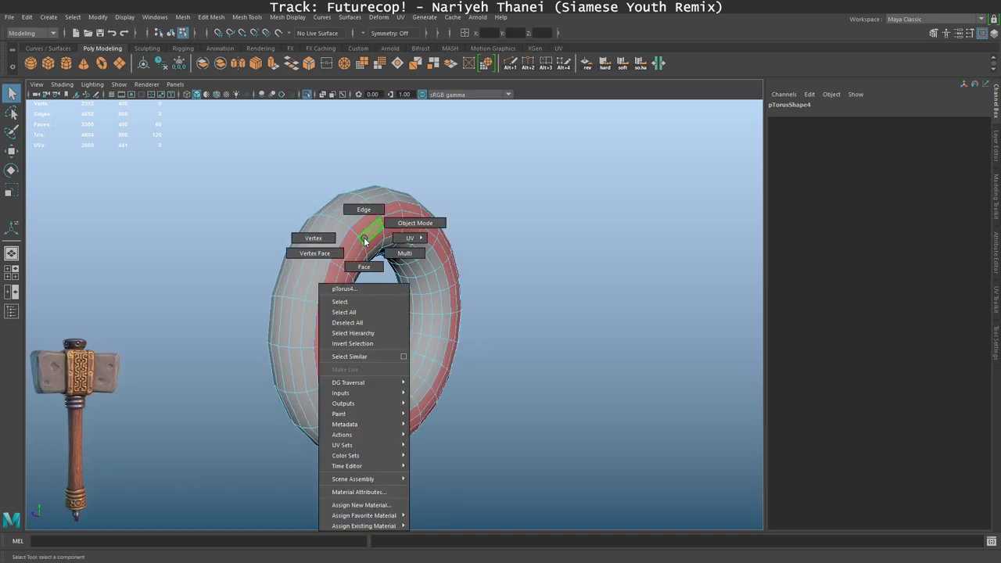
left_click(390, 351)
mouse_move(391, 351)
left_mouse_down("alt")
mouse_move(363, 293)
mouse_move(418, 328)
mouse_move(391, 322)
left_mouse_up("alt")
double_click(350, 291)
key("ctrl+e")
left_click_drag(572, 121, 549, 243, "alt")
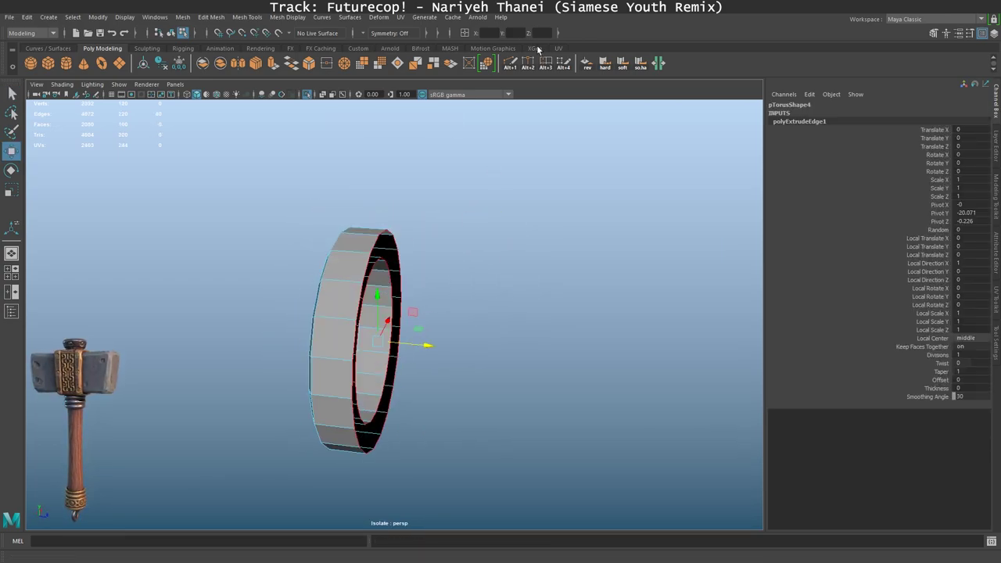
key("F8")
left_click(746, 195)
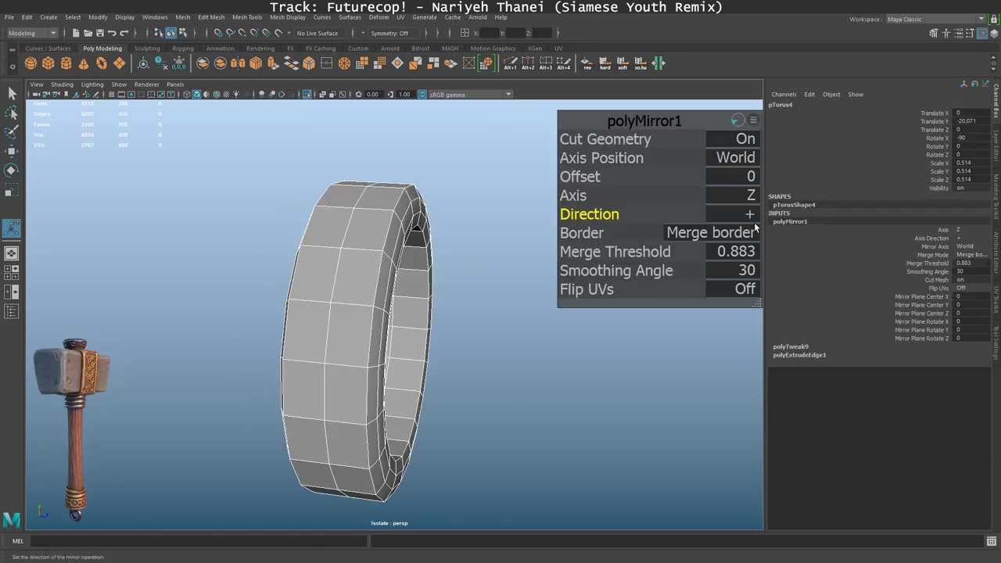
Bevel the ring's outer edge loop and smooth its mesh.
key("F10")
mouse_move(458, 286)
left_mouse_down("alt")
mouse_move(455, 250)
mouse_move(585, 246)
mouse_move(454, 264)
mouse_move(350, 86)
mouse_move(516, 188)
mouse_move(440, 430)
mouse_move(433, 363)
mouse_move(313, 319)
left_mouse_up("alt")
key("ctrl+b")
key("q")
double_click(433, 364)
key("3")
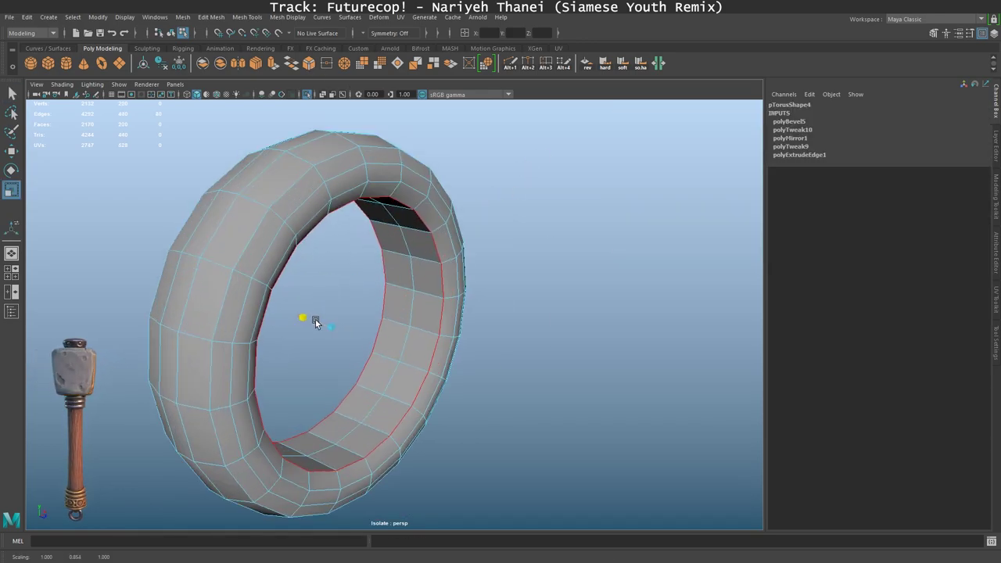
Return to the full model and shrink the ring to fit the hook.
left_click(313, 320)
key("ctrl+1")
left_click_drag(509, 340, 491, 330, "alt")
key("r")
left_click(423, 297)
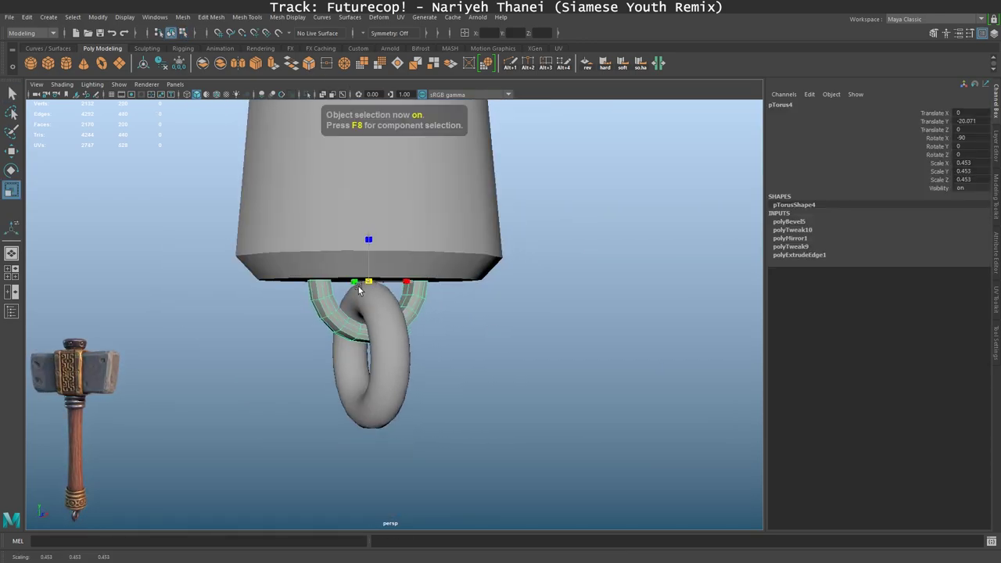
right_click_drag(424, 297, 423, 290, "alt")
Raise the ring up onto the hook at the bottom of the handle.
left_click(360, 368)
key("w")
left_click_drag(357, 359, 362, 351)
scroll(357, 354, "down", 3)
scroll(469, 329, "down", 3)
left_click(567, 313)
scroll(568, 313, "down", 5)
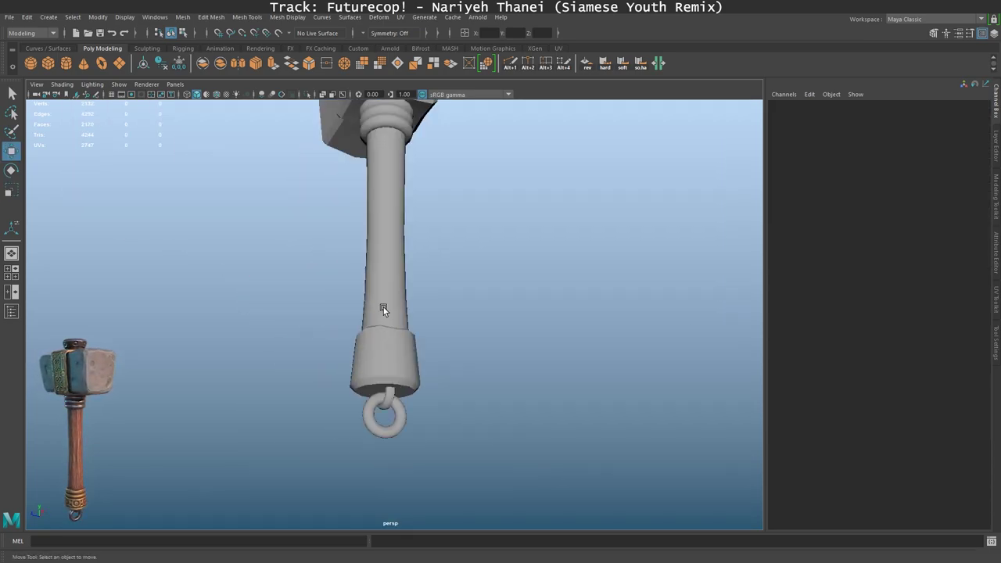
scroll(447, 313, "down", 3)
scroll(445, 315, "down", 2)
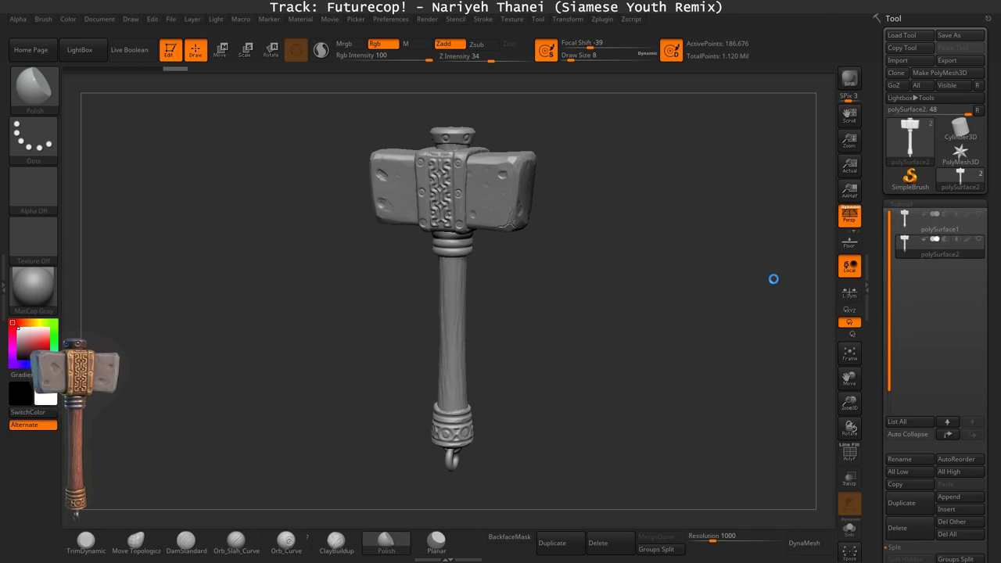
mouse_move(765, 278)
left_mouse_down()
mouse_move(641, 308)
mouse_move(739, 217)
mouse_move(672, 235)
left_mouse_up()
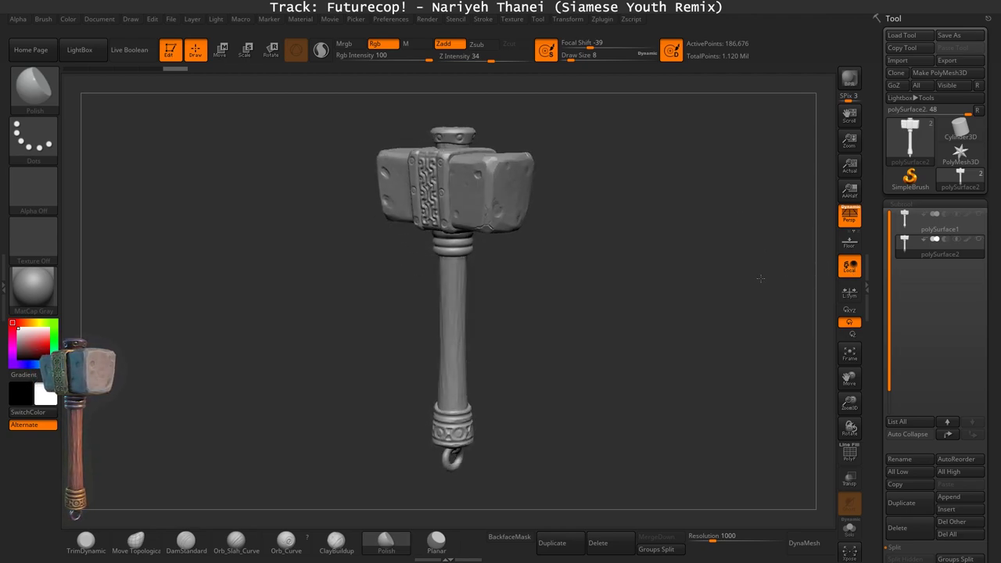
mouse_move(760, 278)
left_mouse_down()
mouse_move(723, 252)
mouse_move(749, 274)
left_mouse_up()
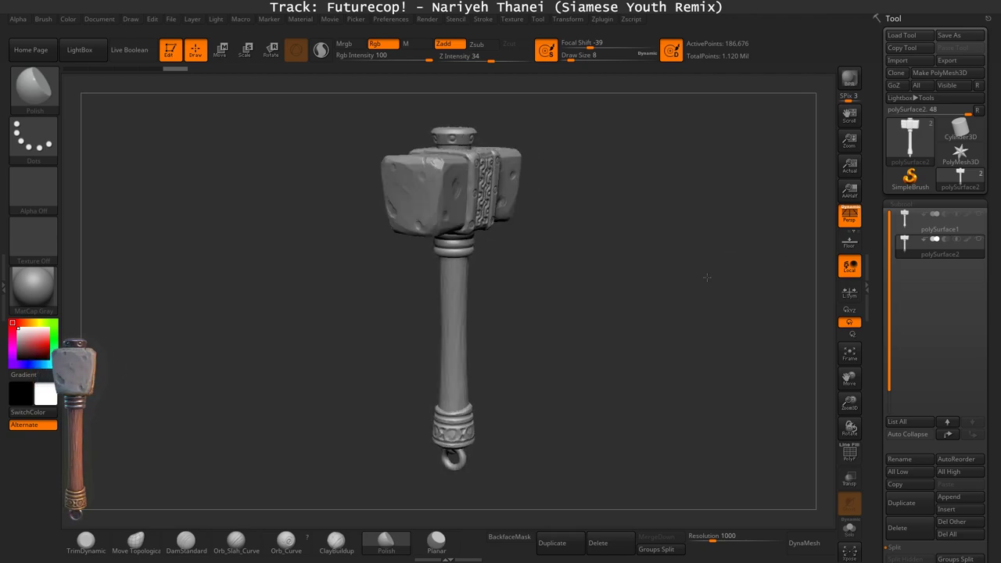
left_click_drag(668, 277, 663, 287)
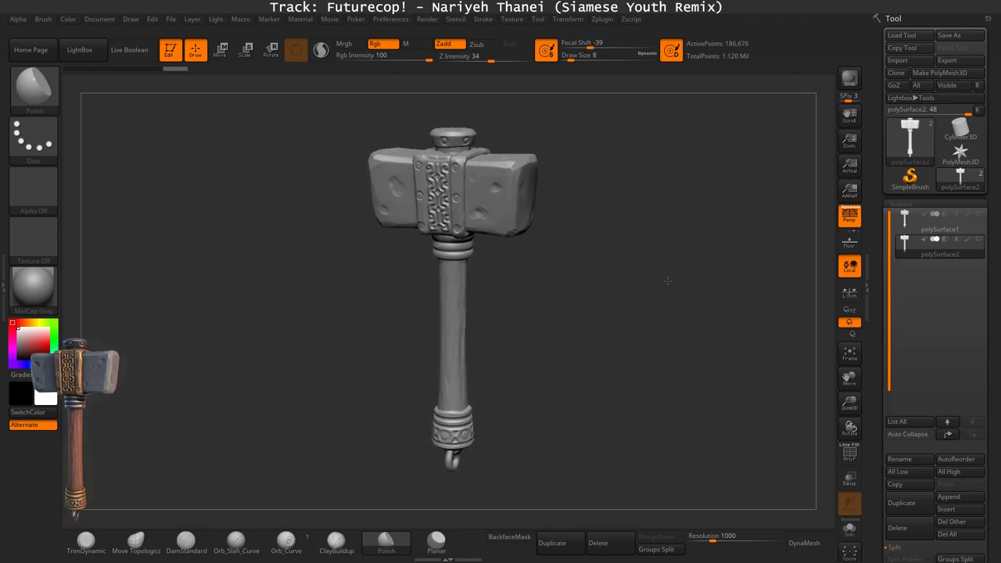
mouse_move(559, 281)
left_mouse_down()
mouse_move(573, 265)
mouse_move(469, 278)
left_mouse_up()
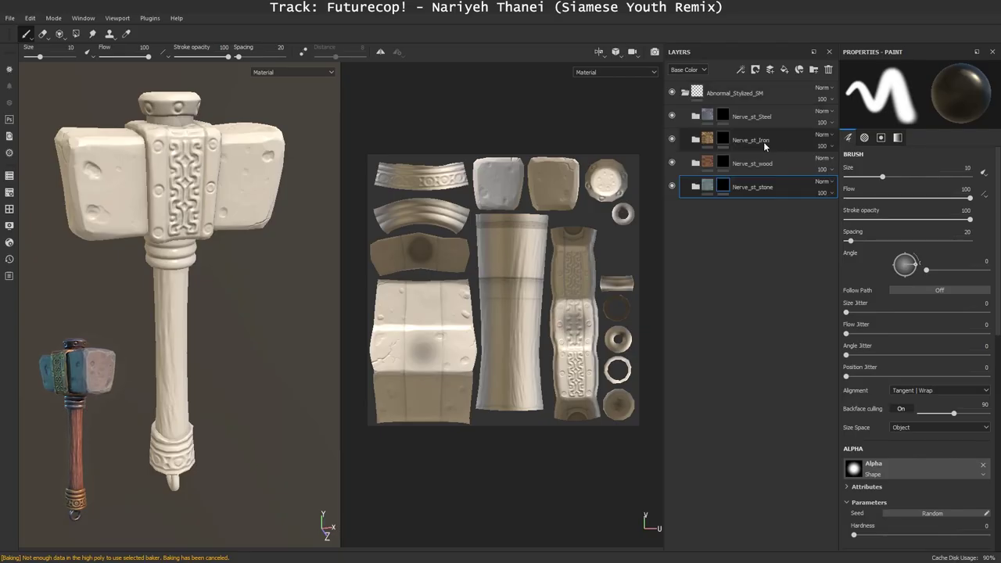
Use Polygon Fill in mesh mode to mask the stone material onto the head blocks.
key("4")
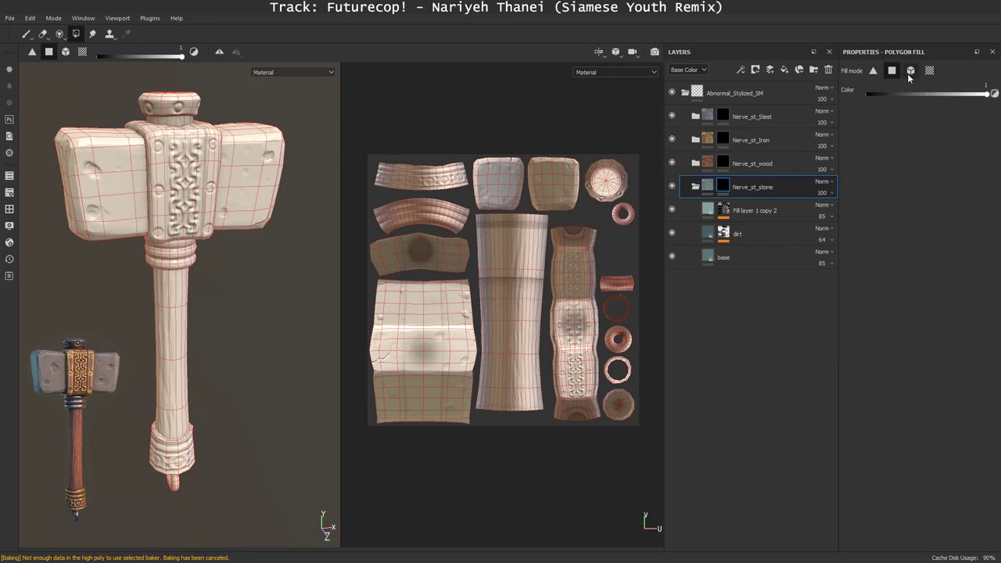
left_click(910, 70)
mouse_move(201, 251)
left_mouse_down("alt")
mouse_move(225, 210)
mouse_move(183, 247)
mouse_move(266, 236)
left_mouse_up("alt")
scroll(257, 210, "up", 3)
scroll(257, 210, "down", 3)
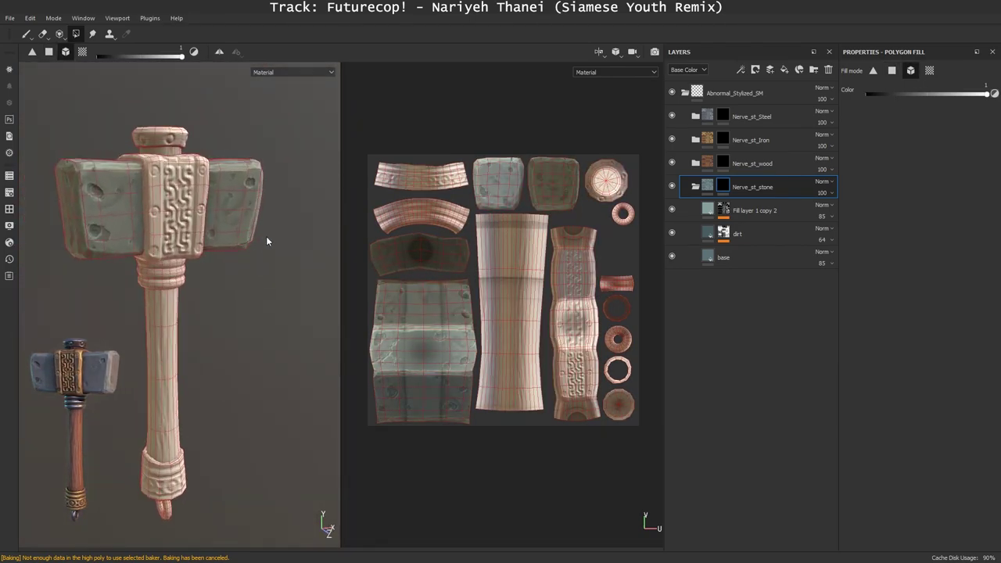
Fill the hammer's band pieces with the gold material in the Nerve_st_Iron folder.
left_click(695, 139)
left_click(158, 208)
mouse_move(240, 402)
left_mouse_down("alt")
mouse_move(265, 307)
mouse_move(298, 319)
left_mouse_up("alt")
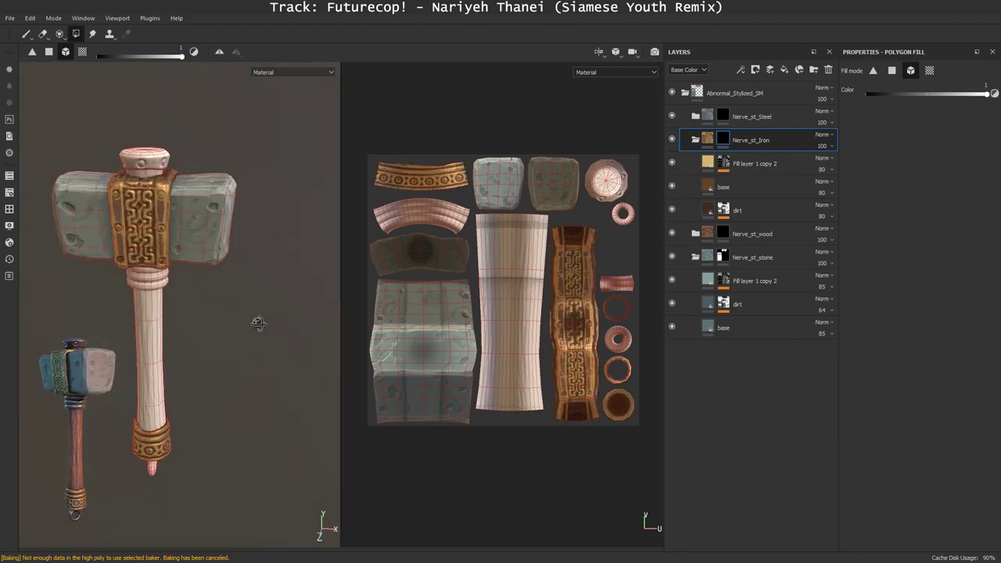
left_click(695, 140)
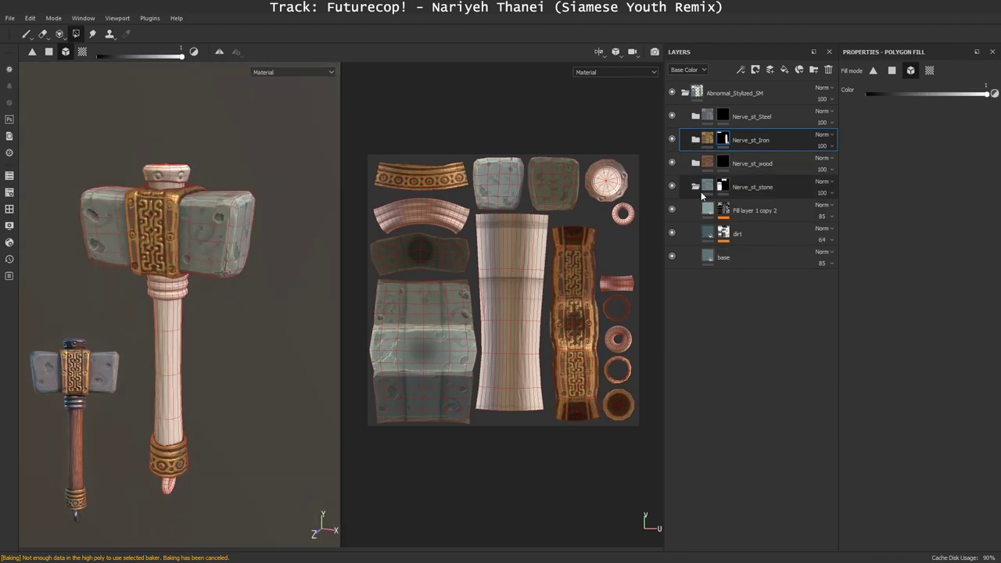
Mask the steel parts through the Nerve_st_Steel folder, then return to painting mode.
left_click(695, 115)
scroll(315, 305, "up", 3)
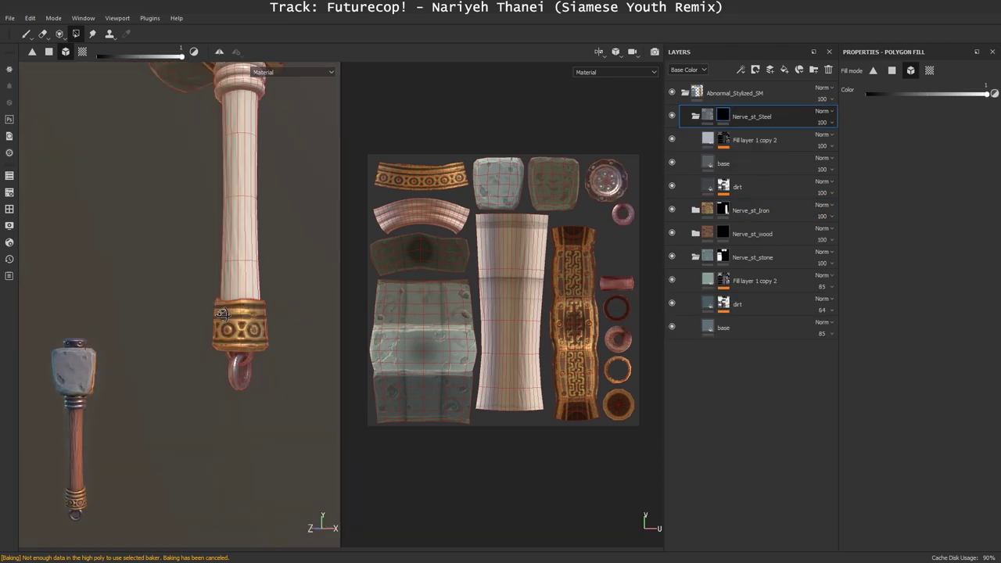
scroll(262, 312, "down", 3)
left_click(695, 116)
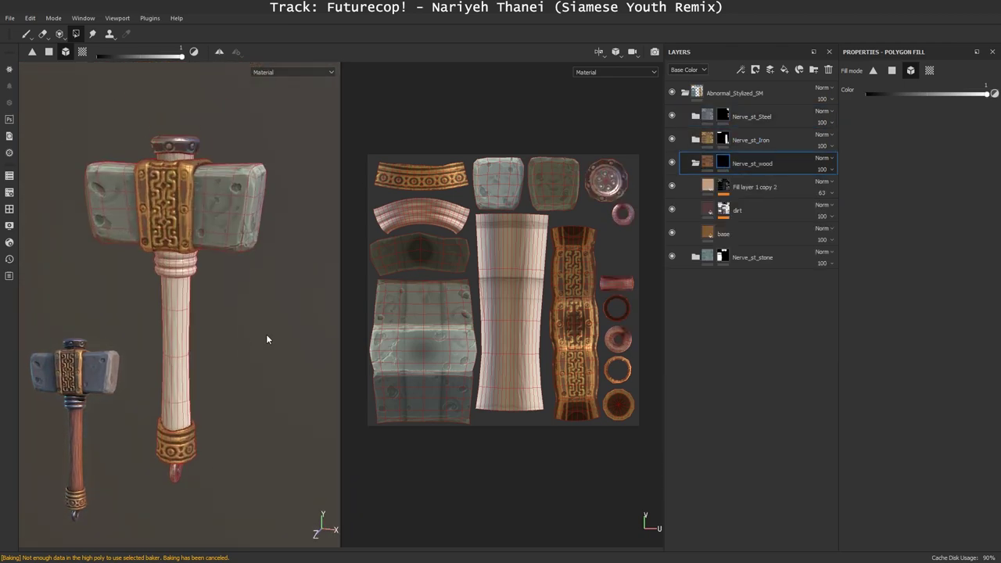
scroll(249, 291, "up", 3)
scroll(249, 289, "down", 3)
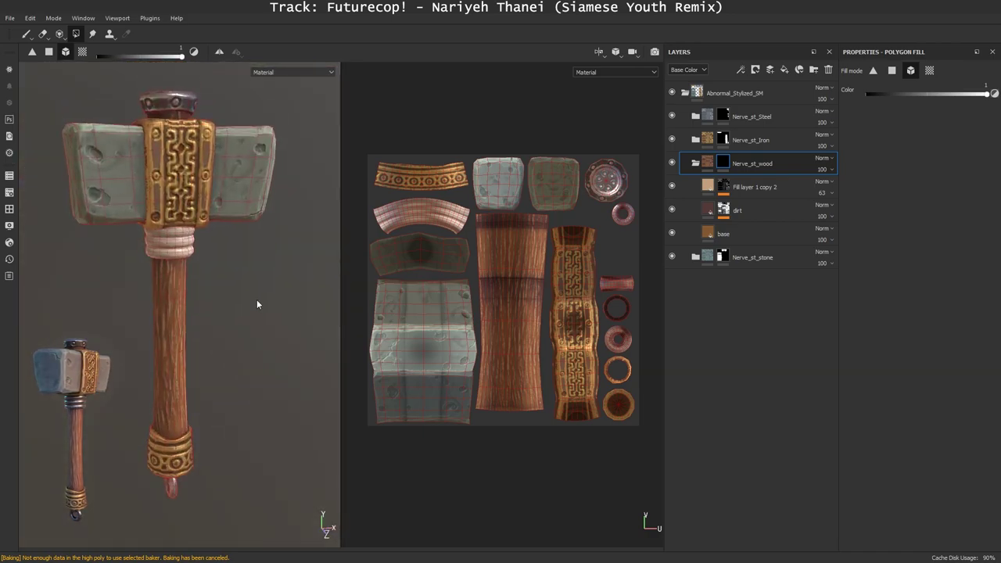
left_click_drag(186, 239, 222, 279, "alt")
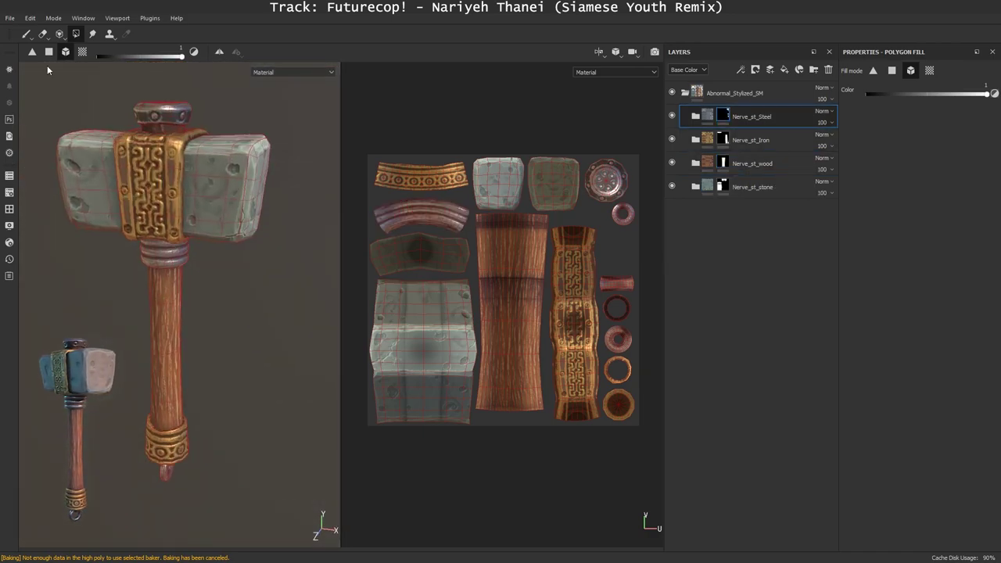
key("1")
mouse_move(328, 250)
left_mouse_down("alt")
mouse_move(263, 301)
mouse_move(260, 266)
left_mouse_up("alt")
Frame the hammer and review Fill layer 1 copy 2's base colour in the stone group.
left_click(687, 95)
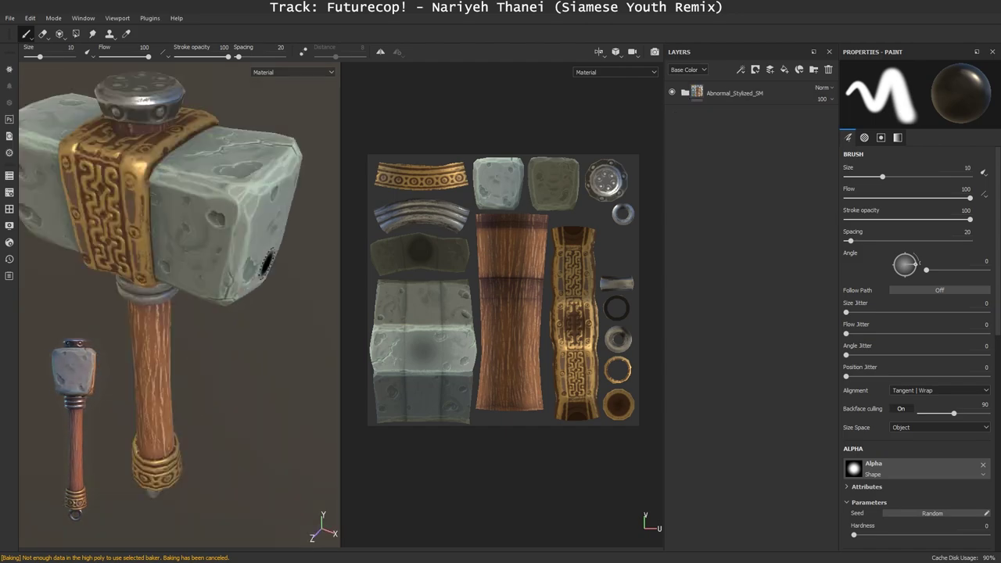
scroll(260, 252, "up", 5)
key("f")
left_click(742, 212)
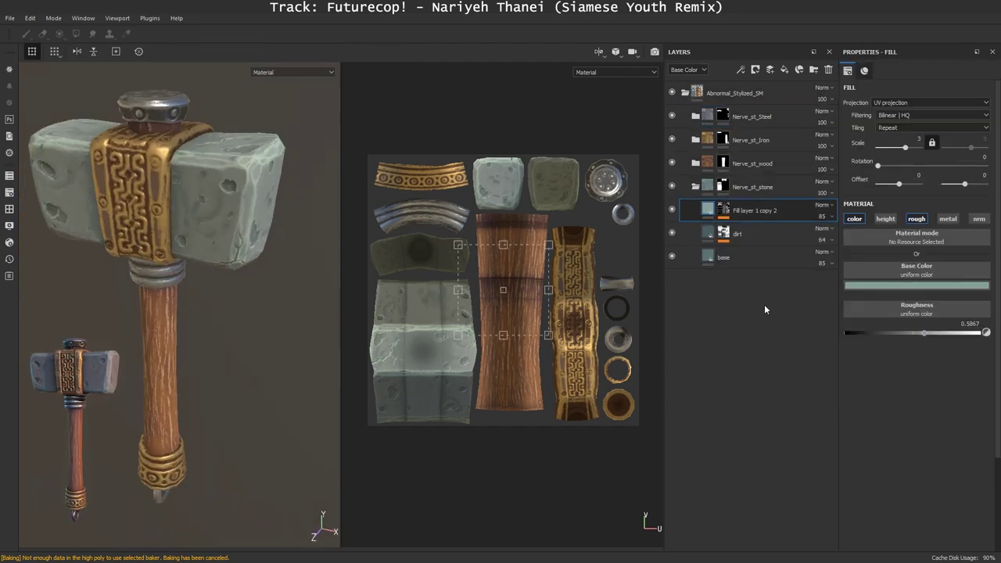
left_click(917, 286)
left_click(695, 188)
left_click_drag(279, 344, 298, 258, "alt")
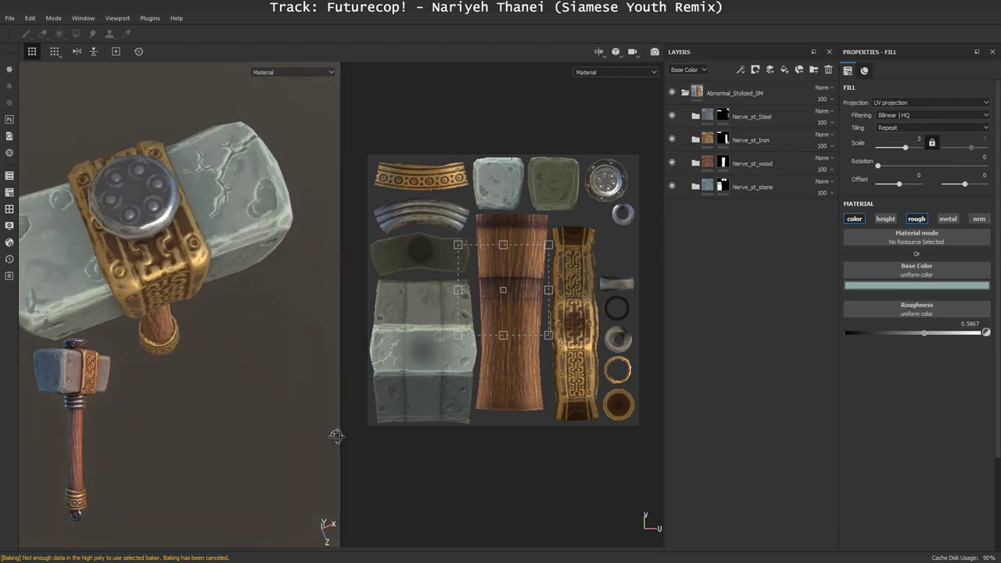
Inspect the Nerve_st_Iron gold group from several angles, then select the top Abnormal_Stylized_SM group.
left_click(704, 142)
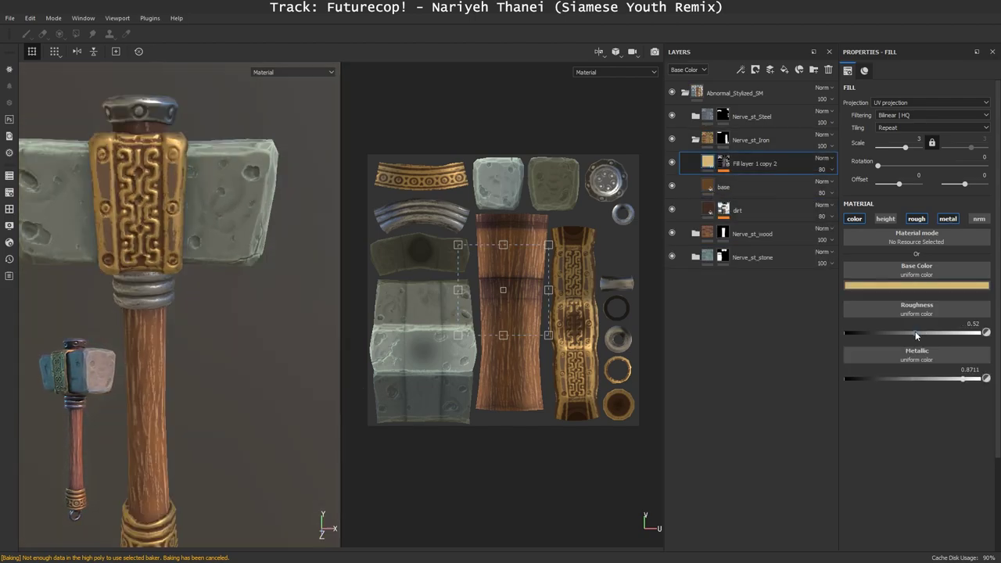
left_click_drag(234, 335, 208, 431, "alt")
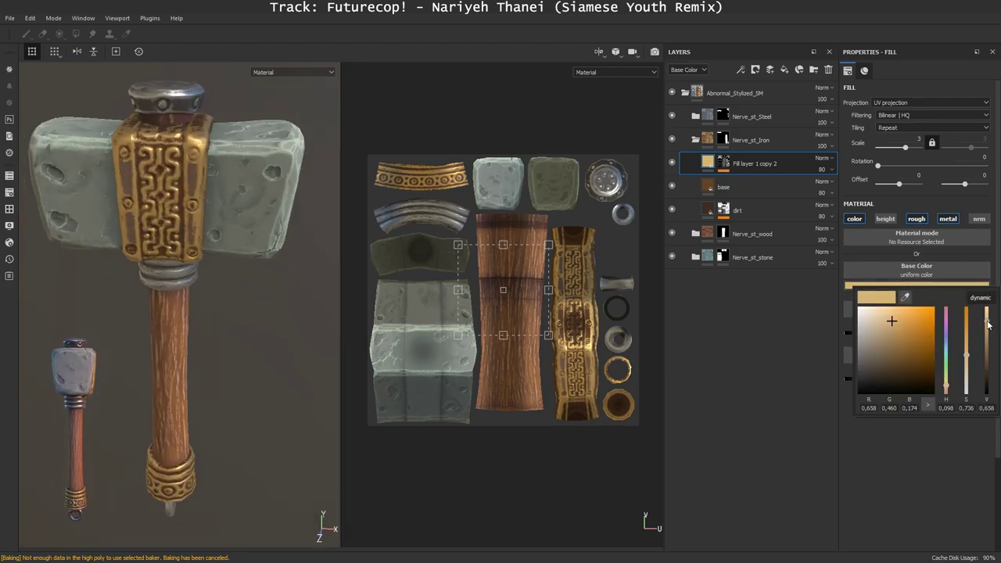
left_click_drag(286, 346, 252, 334, "alt")
scroll(232, 339, "up", 3)
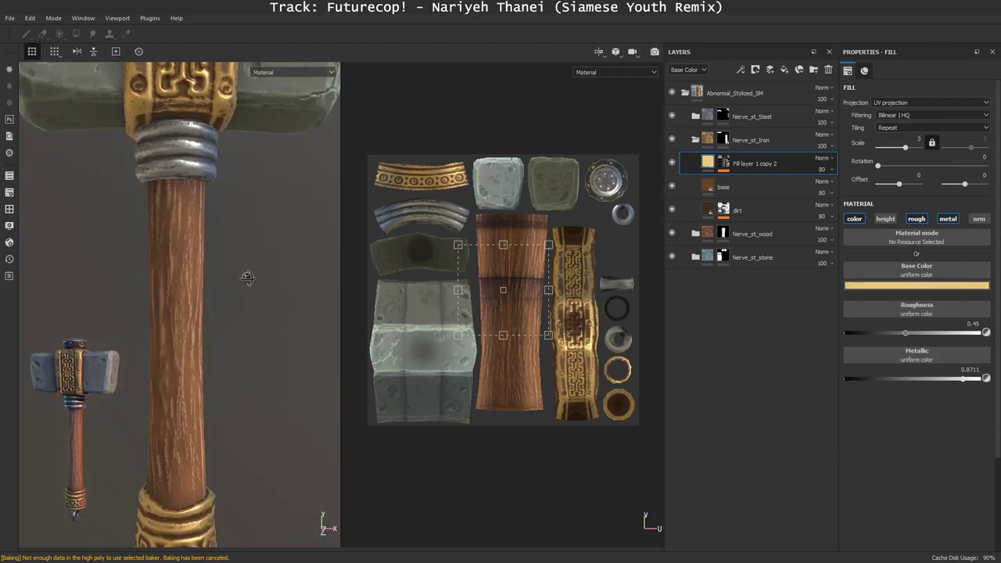
scroll(240, 319, "down", 3)
left_click(688, 94)
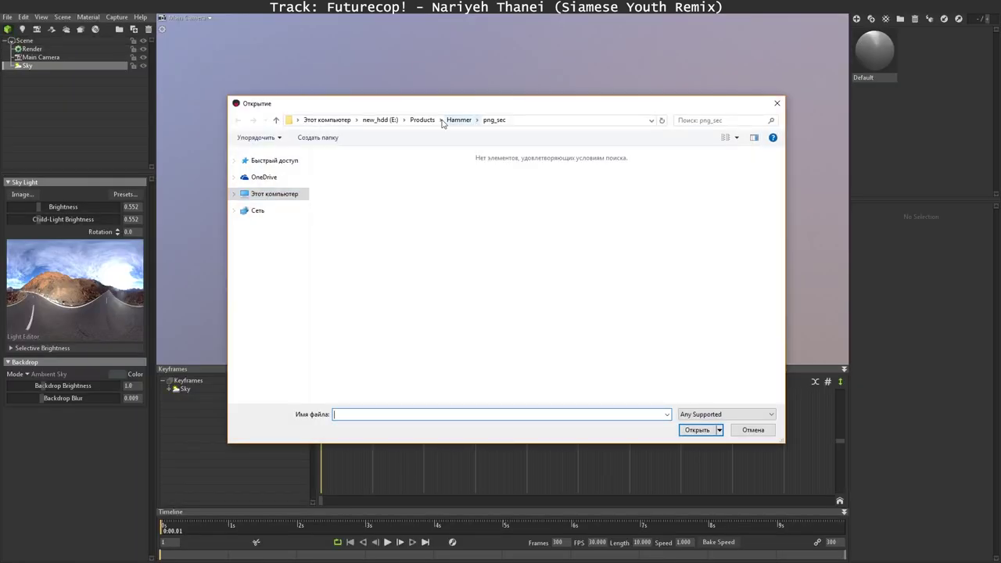
Load the Hammer folder's normal map and the roughness texture as the gloss map.
left_click(444, 122)
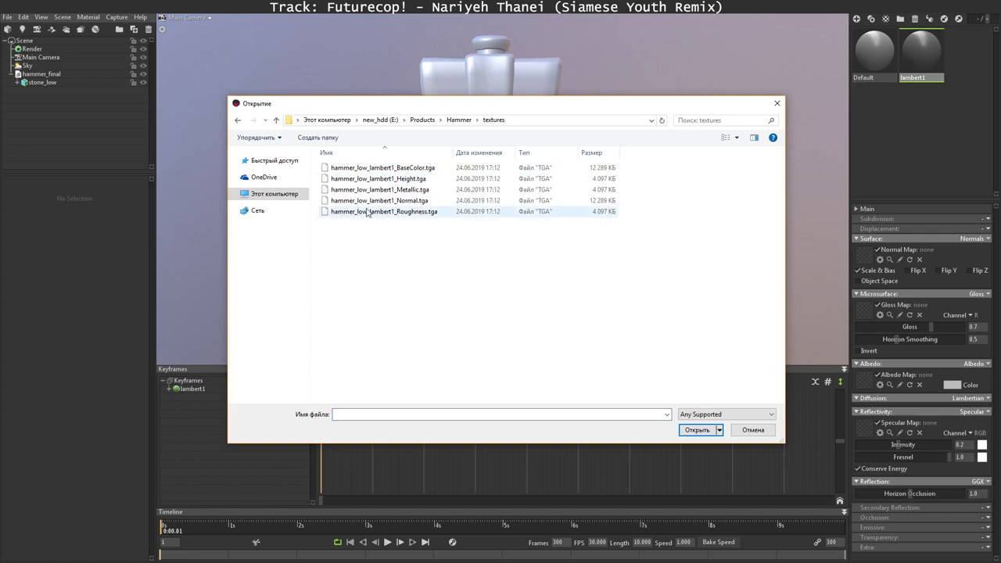
double_click(379, 200)
left_click(864, 311)
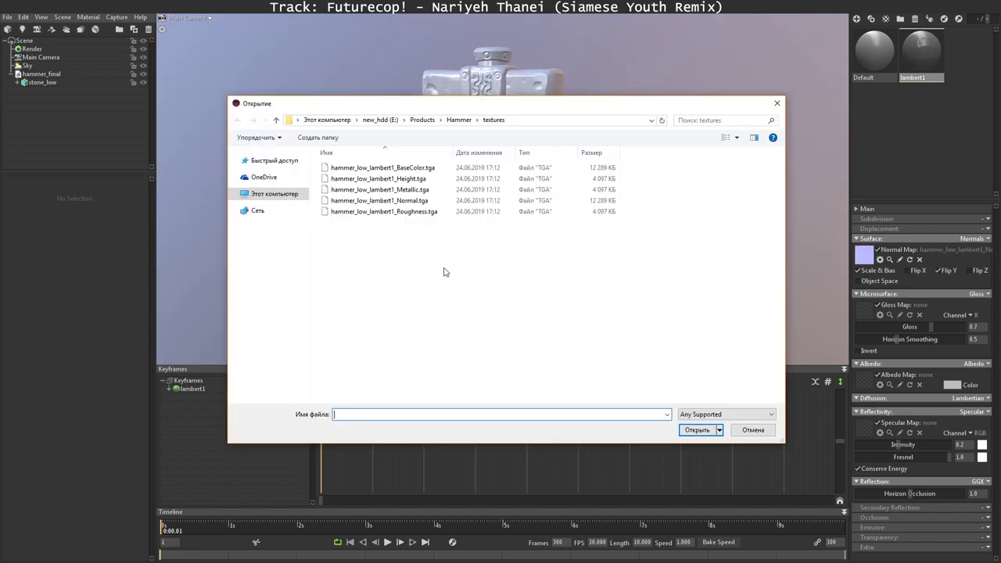
double_click(383, 211)
Load the color texture as albedo and Metallic.tga as the metalness map.
left_click(864, 381)
double_click(382, 167)
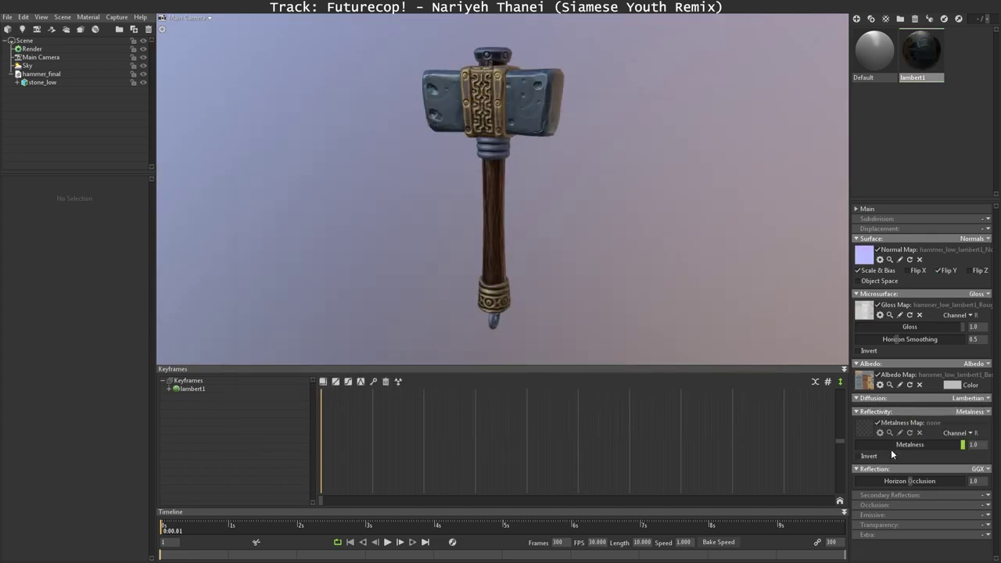
left_click(864, 427)
left_click(380, 189)
key("Return")
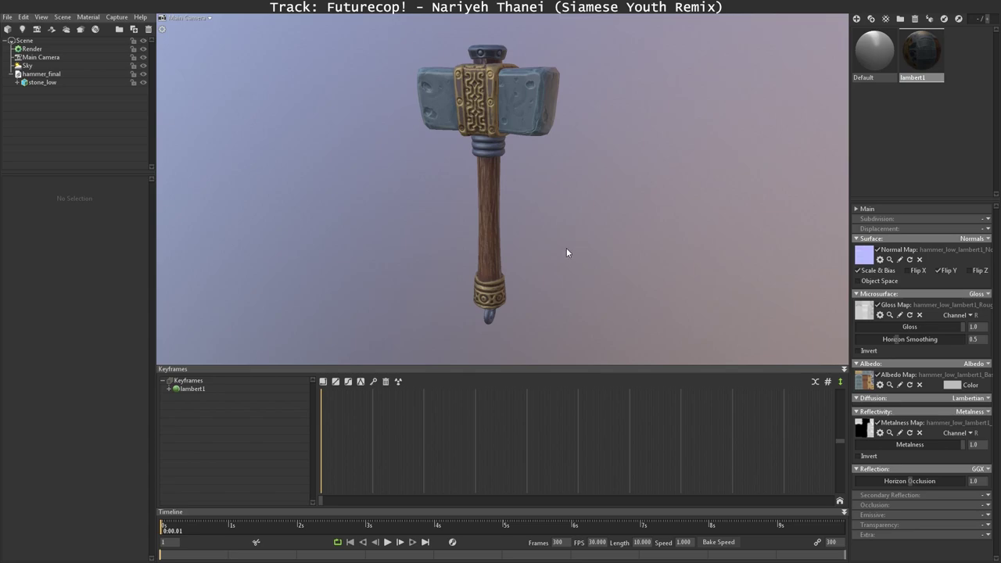
left_click_drag(645, 218, 618, 206)
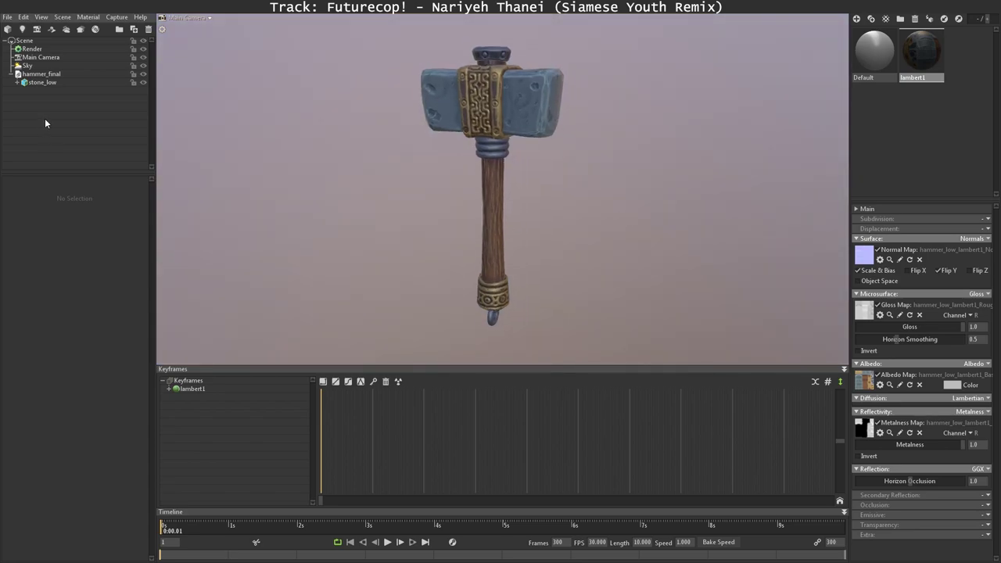
Show stone_low's Rotation Y keyframes, set the timeline to 10.1 seconds, and test playback.
left_click(200, 414)
left_click(205, 455)
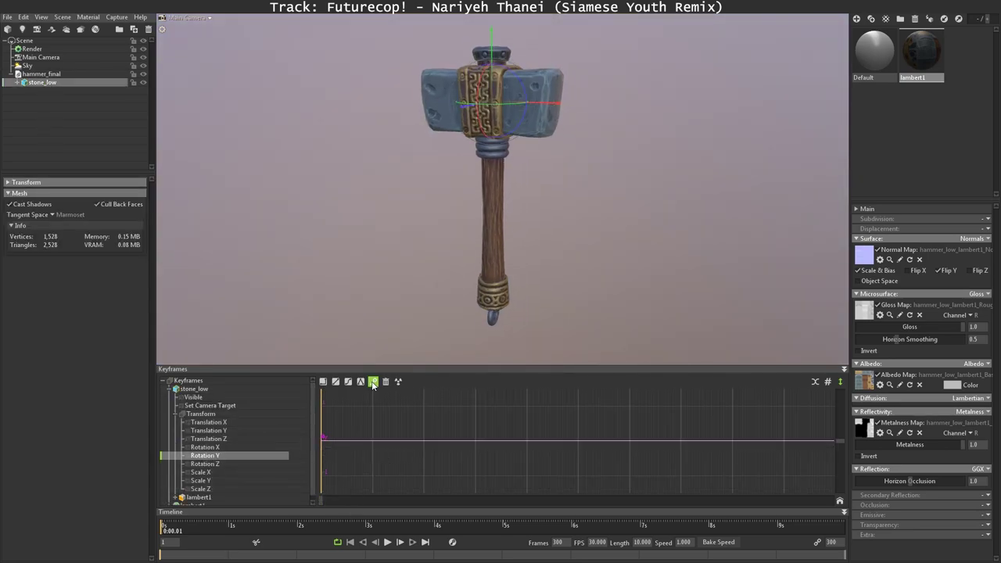
type("10.1")
key("Return")
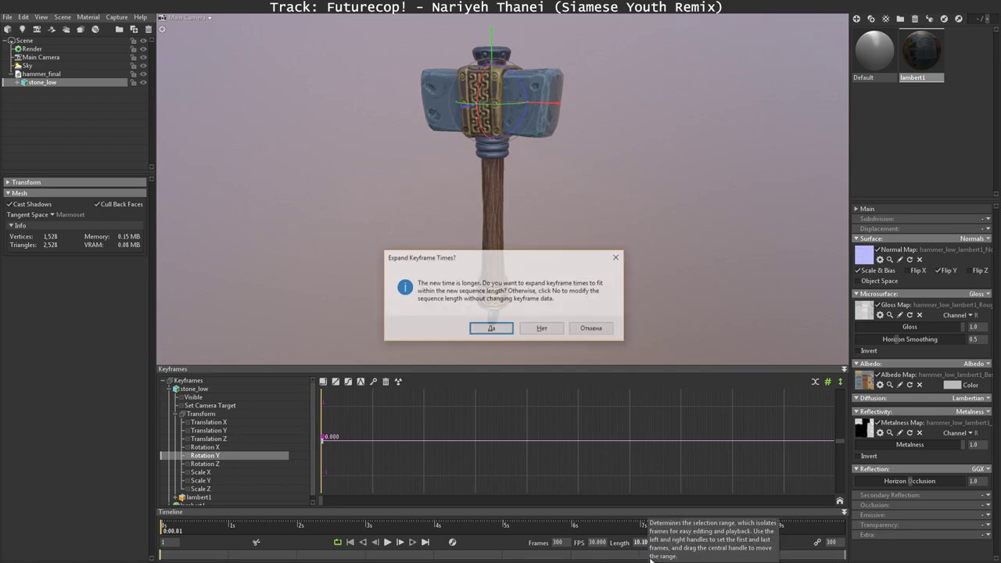
key("Return")
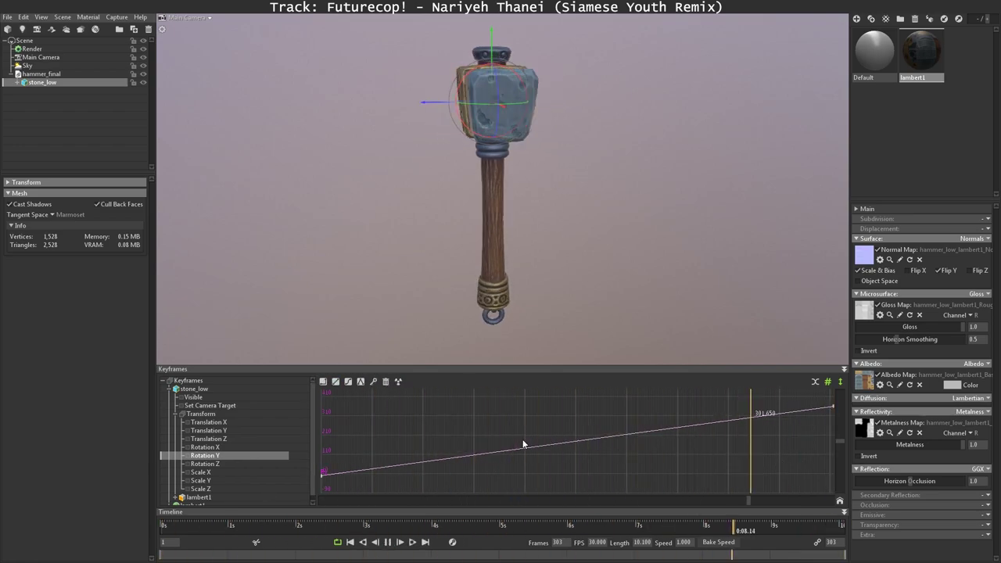
left_click(364, 543)
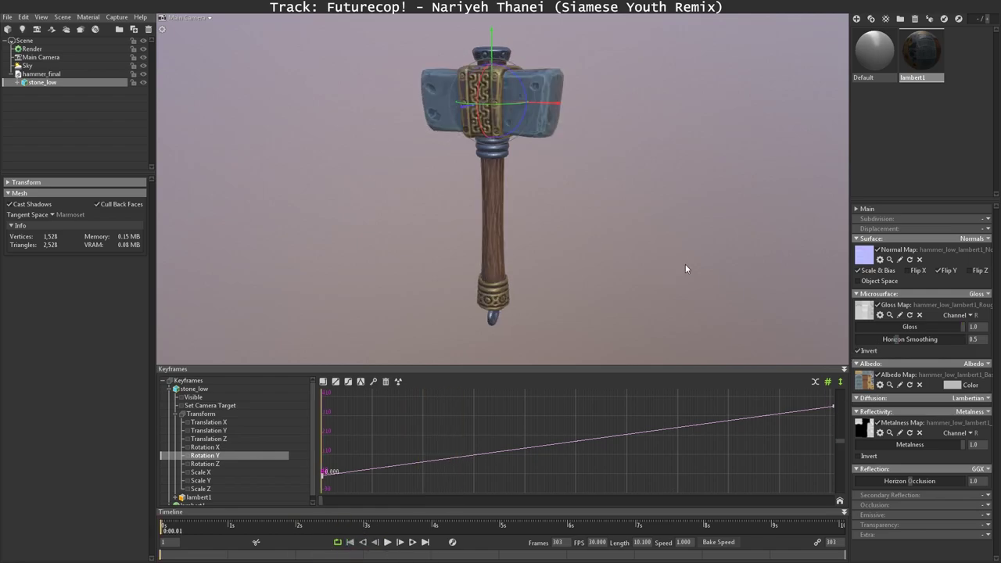
left_click(41, 57)
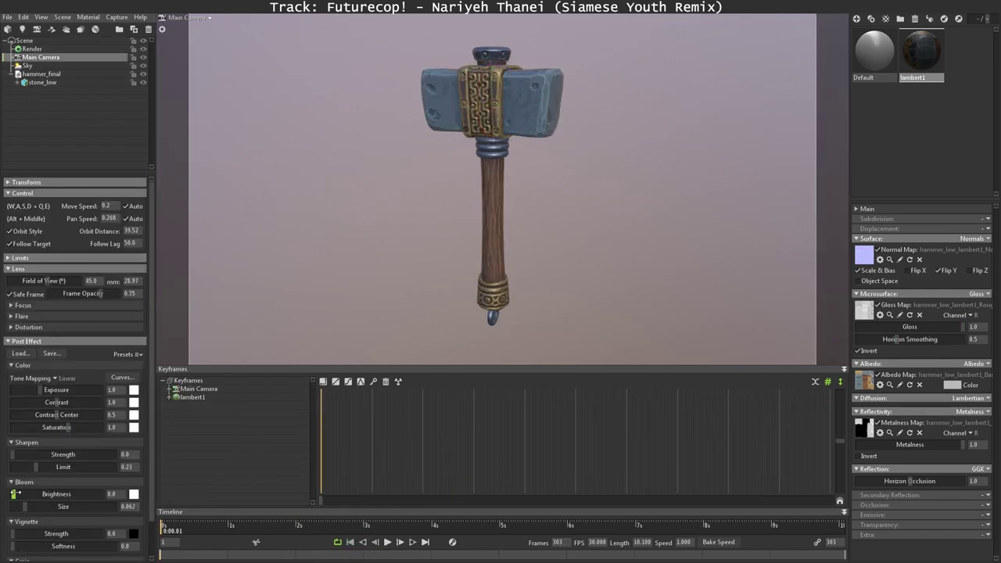
Raise the camera's Bloom brightness and size, adjust render occlusion, and add a spot light.
left_click_drag(46, 494, 56, 493)
mouse_move(62, 506)
left_mouse_down()
mouse_move(45, 493)
mouse_move(61, 507)
left_mouse_up()
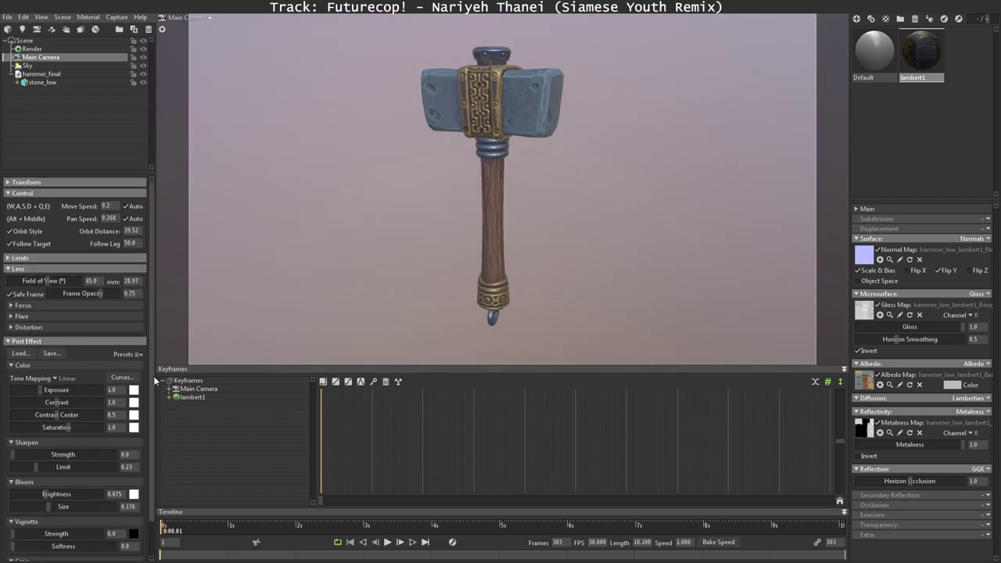
left_click(26, 65)
left_click(32, 48)
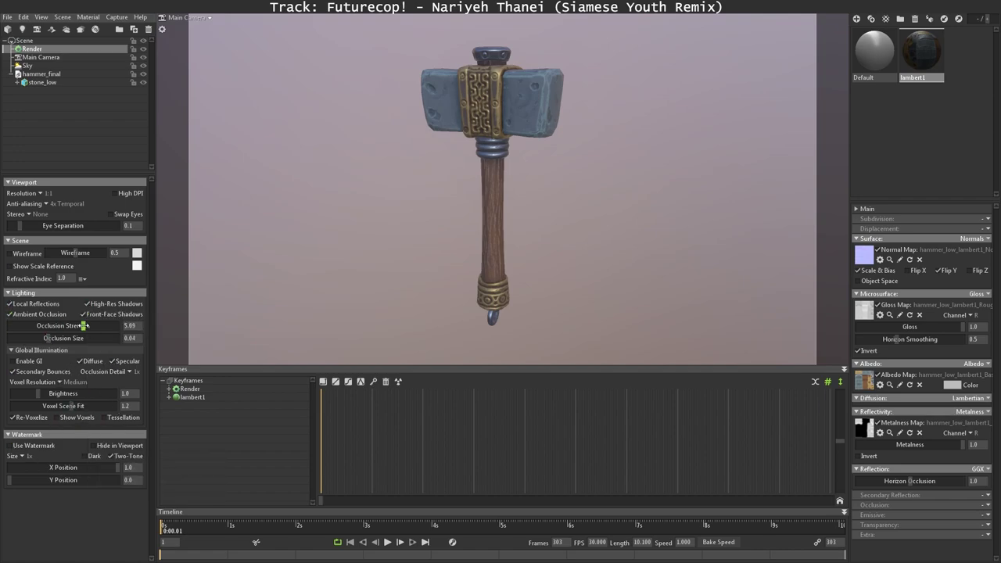
left_click_drag(474, 222, 581, 371)
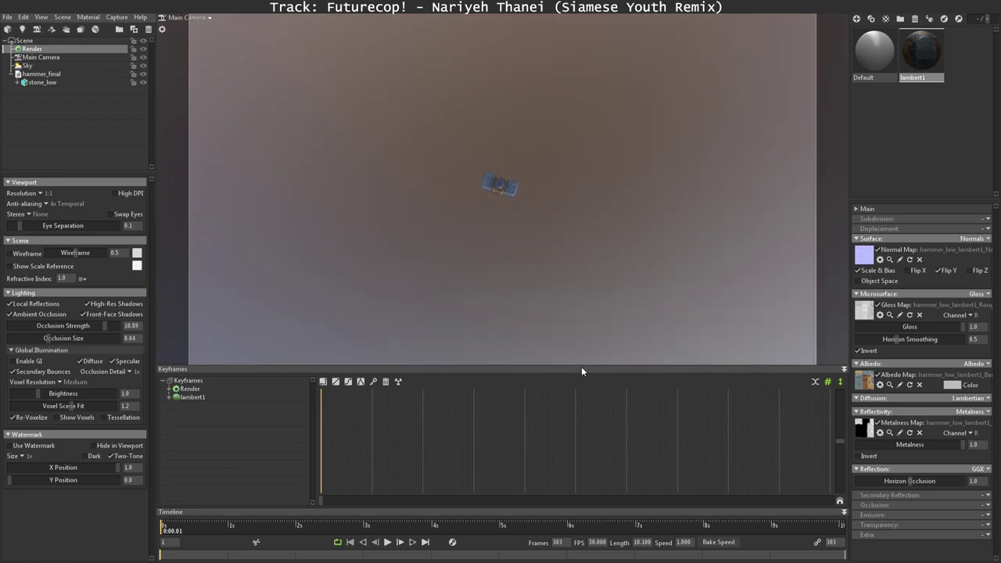
left_click(36, 30)
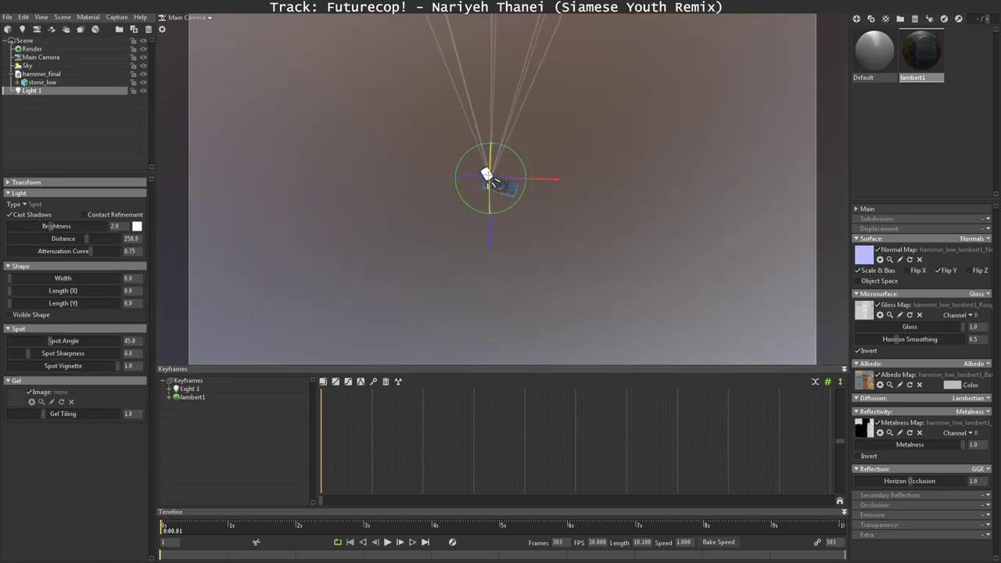
Tint spot light Light 1 cyan and check its effect on the hammer from several angles.
left_click_drag(597, 139, 504, 312)
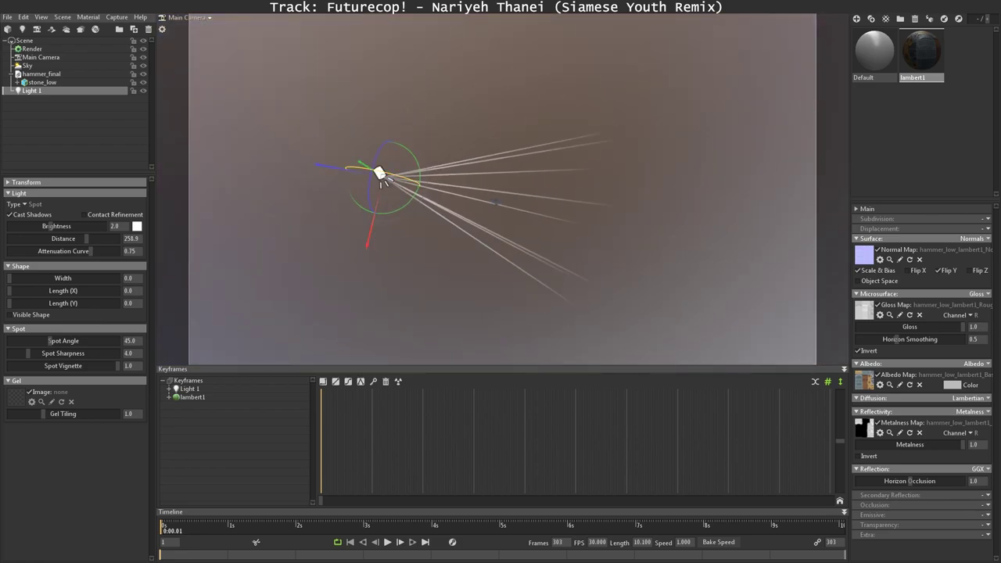
mouse_move(637, 190)
left_mouse_down()
mouse_move(576, 213)
mouse_move(648, 294)
mouse_move(582, 248)
left_mouse_up()
right_click_drag(582, 247, 550, 162)
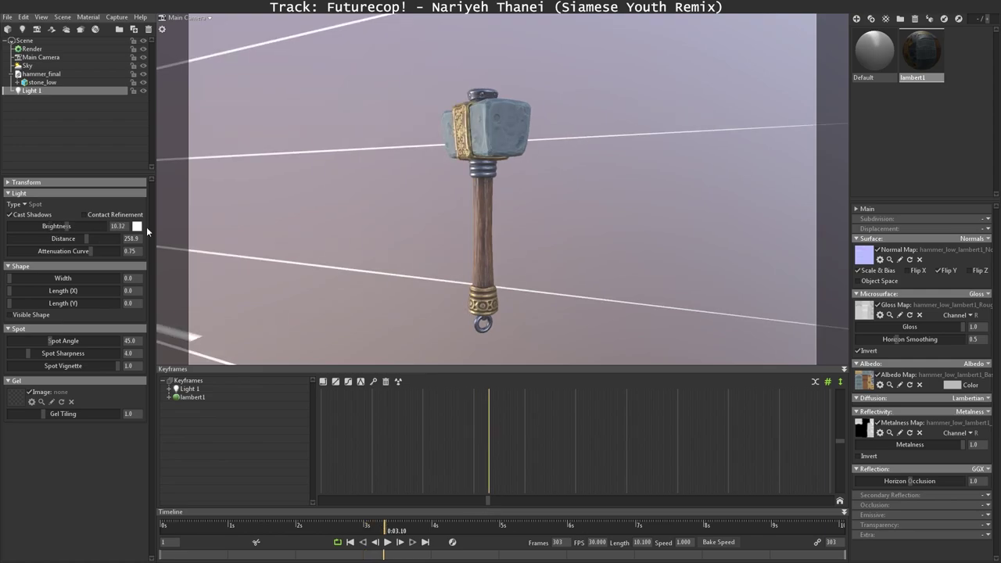
left_click(137, 226)
left_click_drag(319, 437, 319, 473)
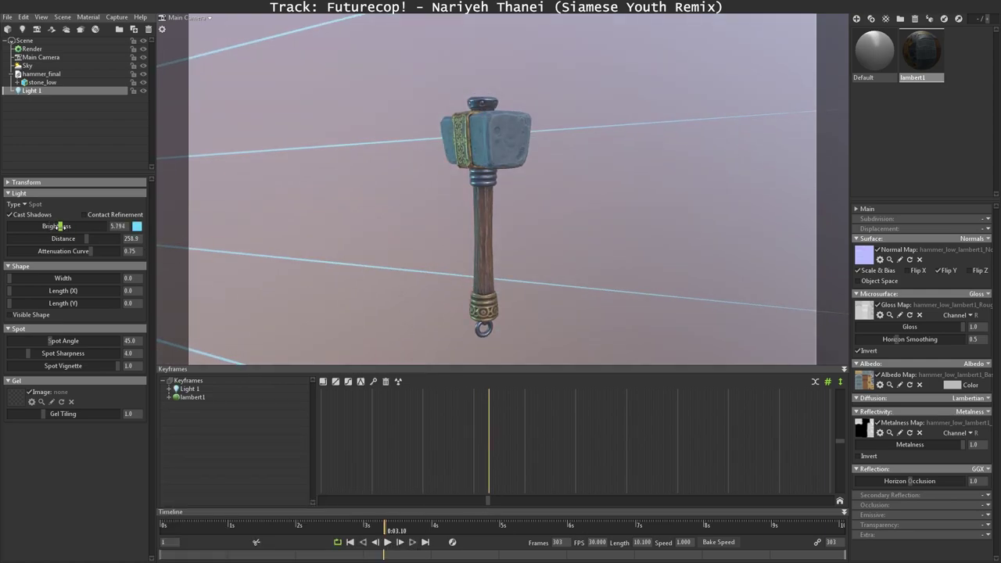
scroll(561, 226, "down", 5)
mouse_move(560, 227)
left_mouse_down()
mouse_move(575, 329)
mouse_move(548, 258)
mouse_move(574, 181)
mouse_move(595, 203)
mouse_move(512, 206)
left_mouse_up()
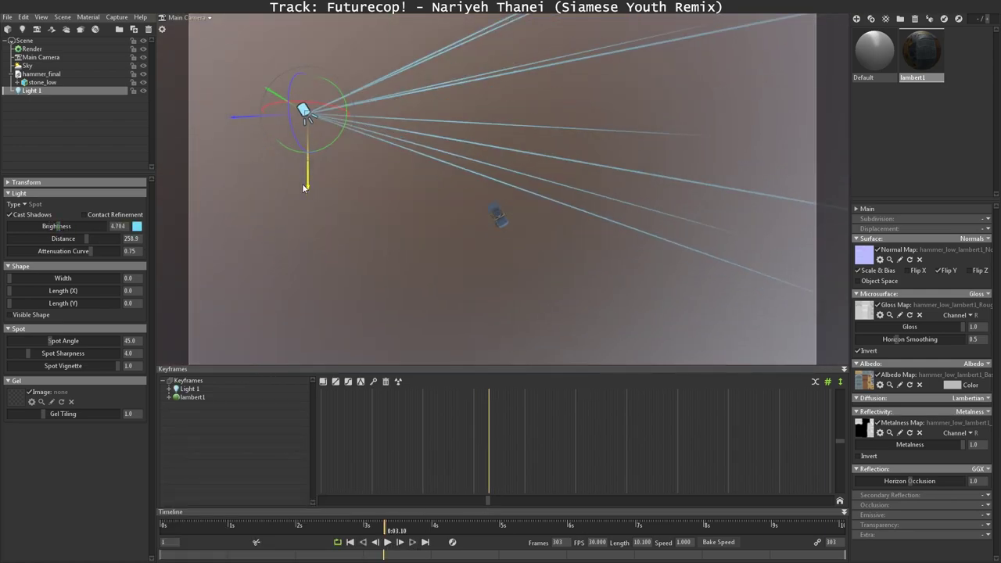
scroll(562, 196, "up", 5)
mouse_move(489, 438)
left_mouse_down()
mouse_move(286, 492)
mouse_move(694, 496)
mouse_move(321, 492)
left_mouse_up()
mouse_move(557, 257)
left_mouse_down()
mouse_move(576, 246)
mouse_move(618, 248)
left_mouse_up()
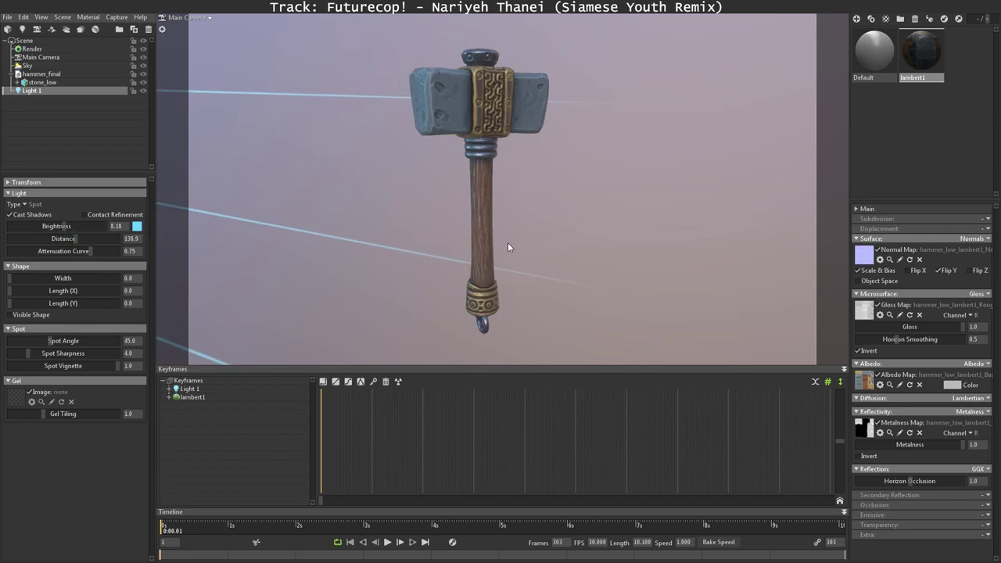
scroll(436, 222, "down", 5)
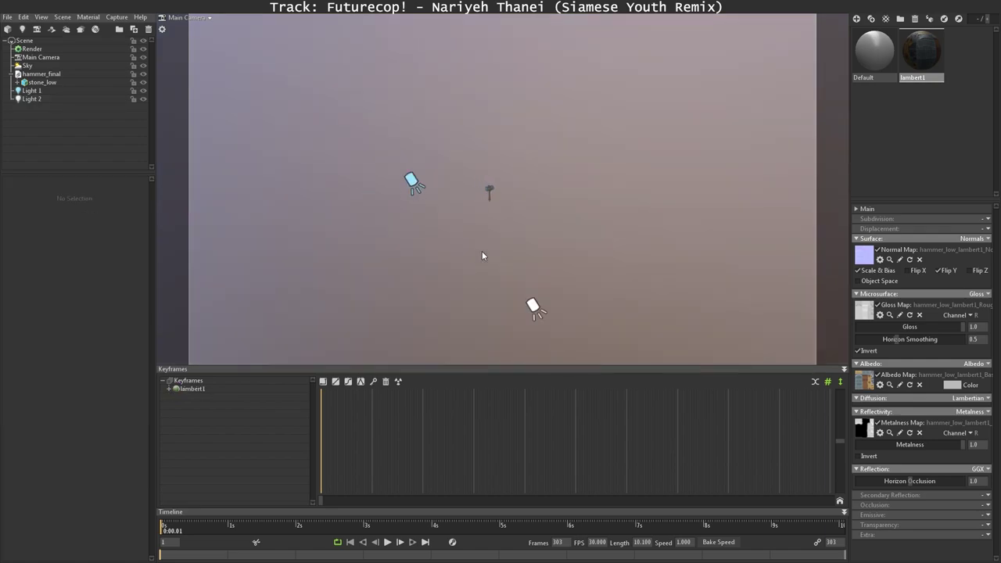
Make Light 2 orange at brightness about 11.8, then rewind the turntable to frame one.
mouse_move(481, 251)
left_mouse_down()
mouse_move(665, 180)
mouse_move(462, 185)
left_mouse_up()
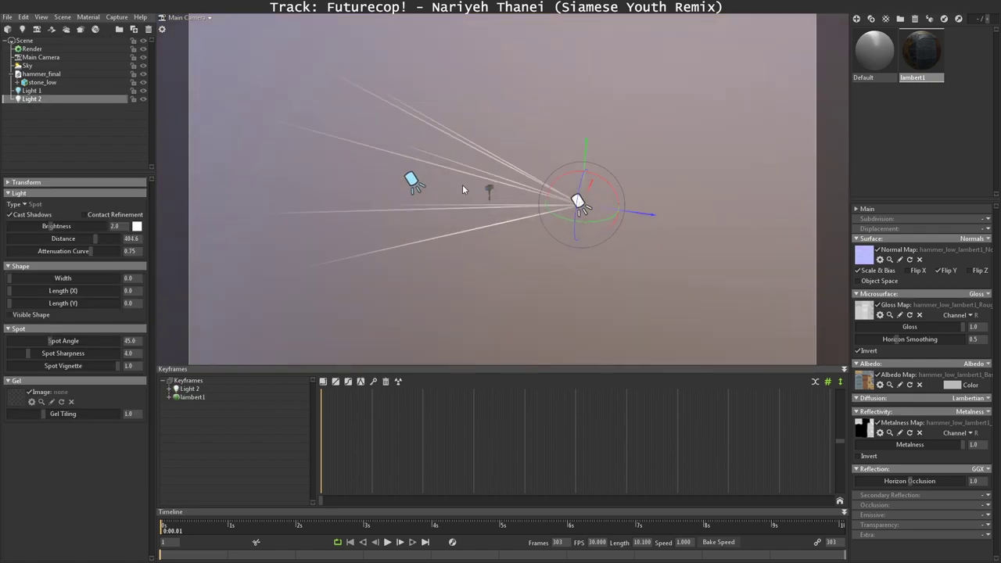
mouse_move(450, 223)
left_mouse_down()
mouse_move(600, 192)
mouse_move(635, 97)
mouse_move(682, 144)
mouse_move(675, 182)
mouse_move(482, 219)
mouse_move(587, 170)
mouse_move(592, 179)
left_mouse_up()
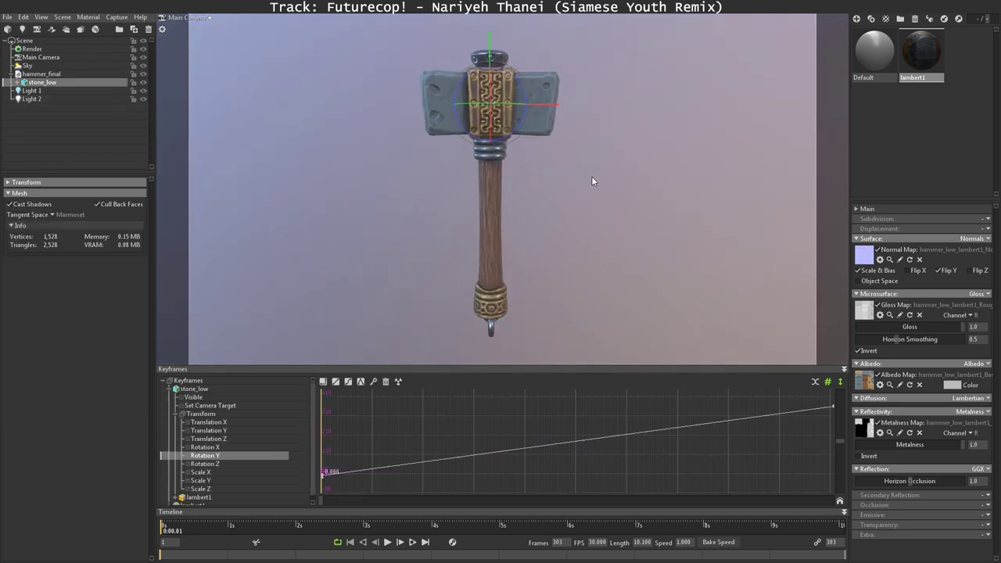
left_click(31, 98)
left_click(137, 226)
left_click(307, 545)
left_click(397, 427)
left_click_drag(56, 226, 68, 226)
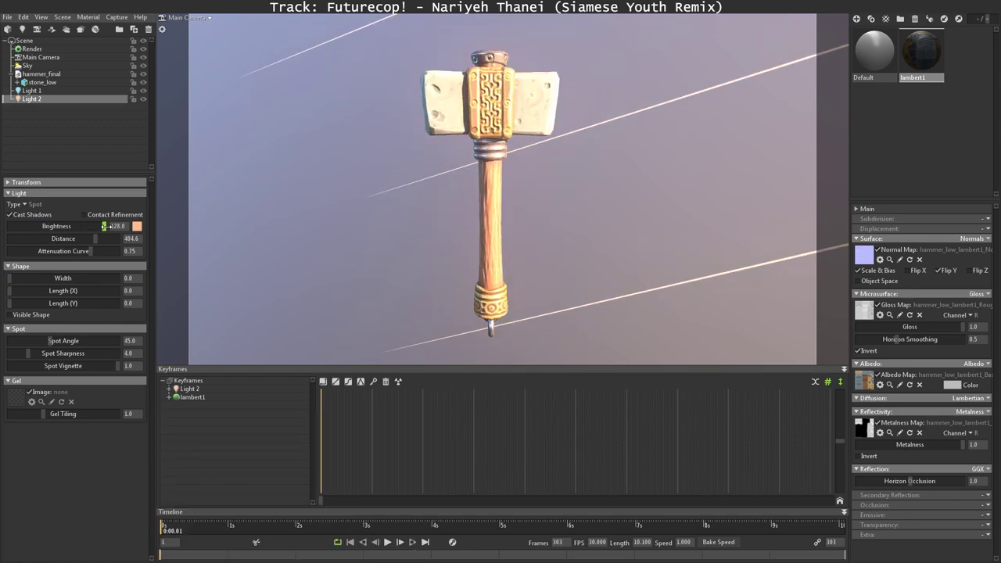
left_click_drag(375, 523, 498, 523)
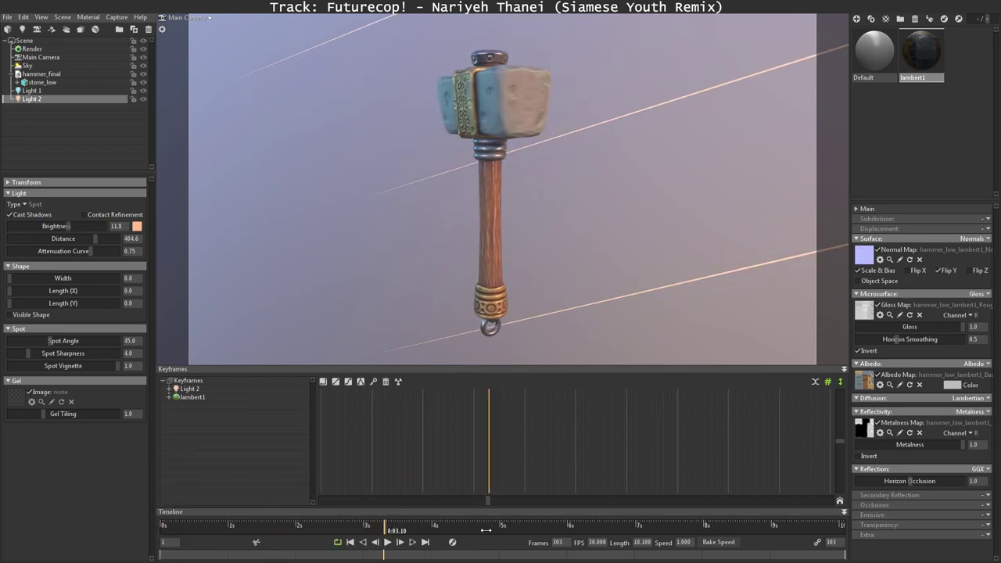
key("Home")
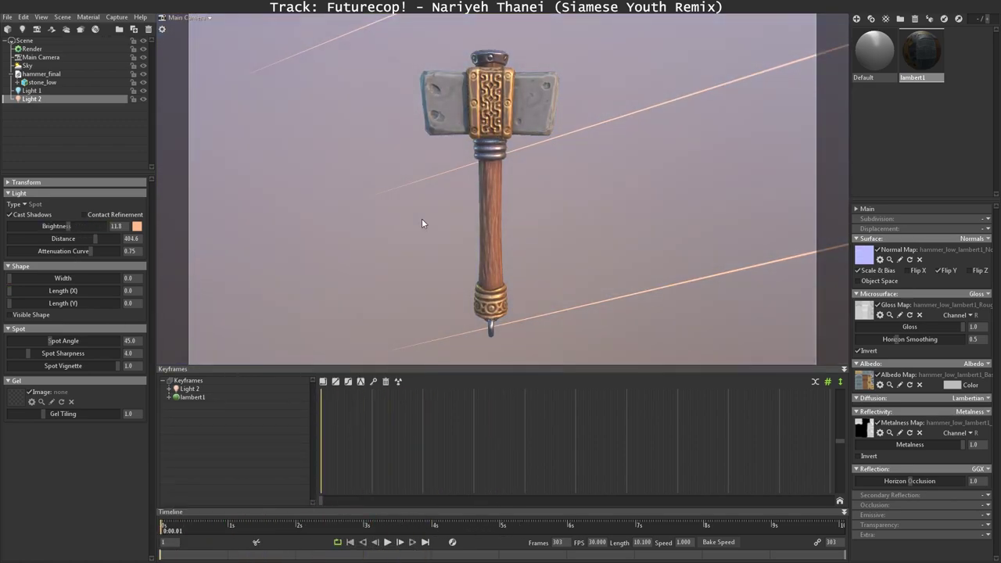
Enable GI, strengthen occlusion to 13.59, add a 1.356 vignette, and play the turntable.
left_click(32, 49)
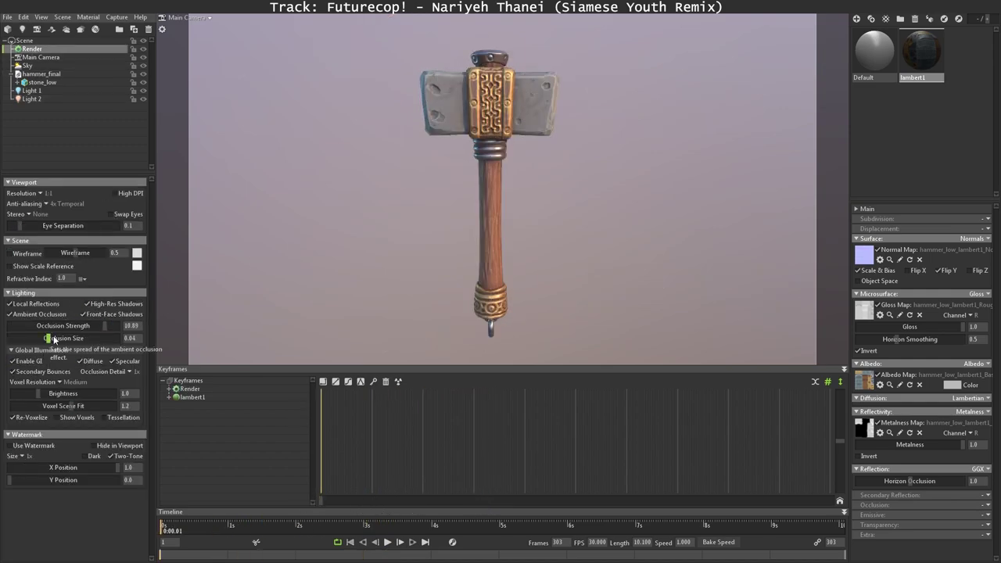
key("Down")
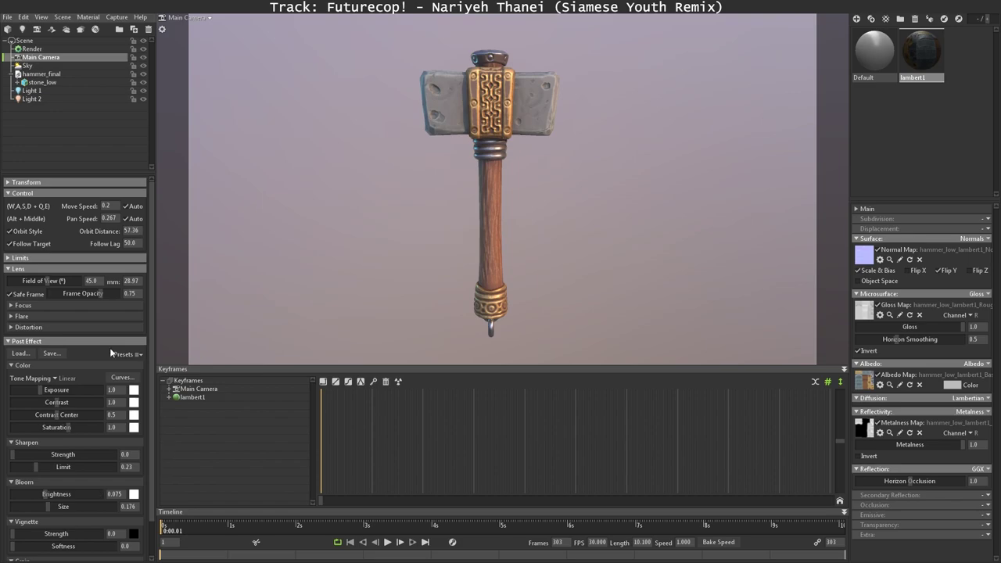
scroll(151, 288, "down", 1)
mouse_move(13, 495)
left_mouse_down()
mouse_move(85, 495)
mouse_move(42, 508)
left_mouse_up()
key("Up")
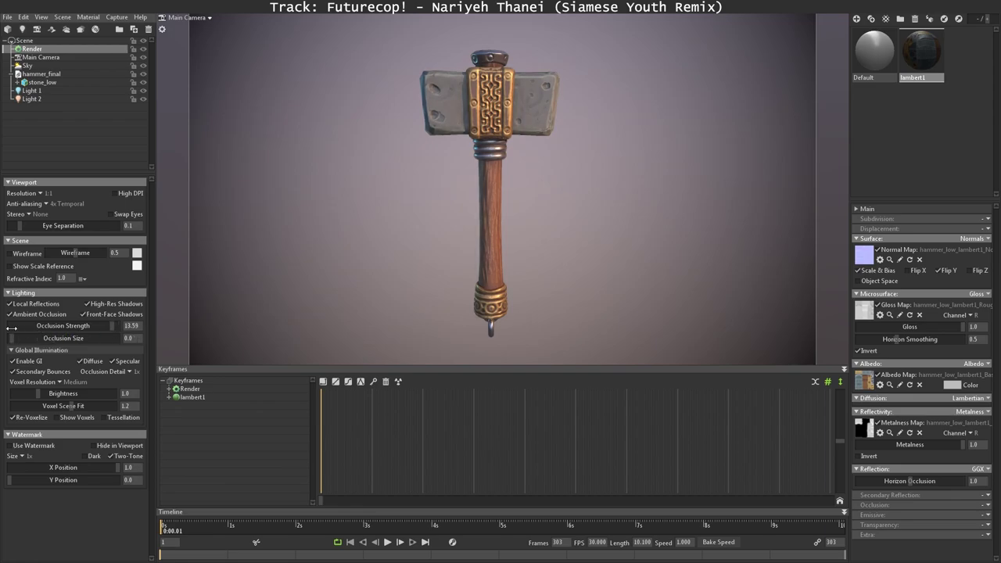
key("space")
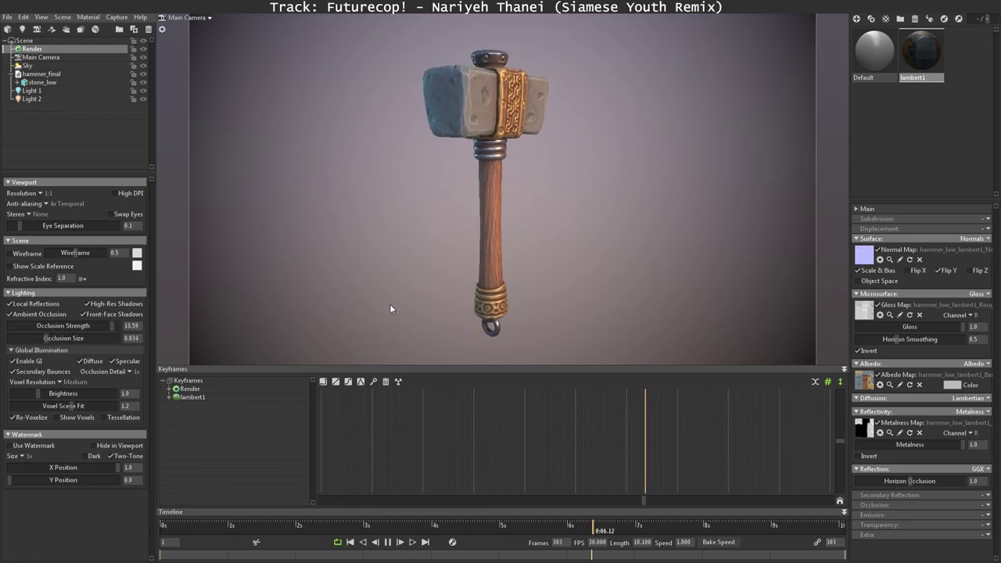